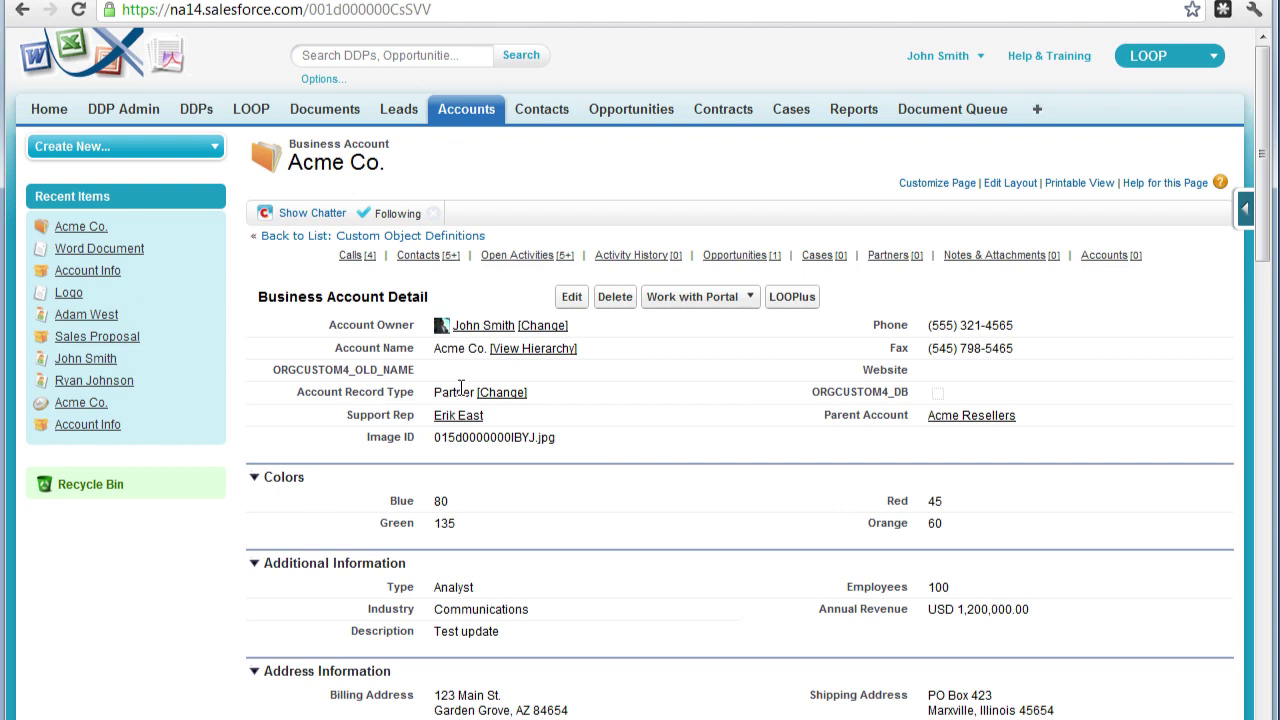
- Open the Field Tagger for the Account Info DDP with document type Word/PowerPoint
left_click_drag(434, 392, 475, 392)
left_click(207, 112)
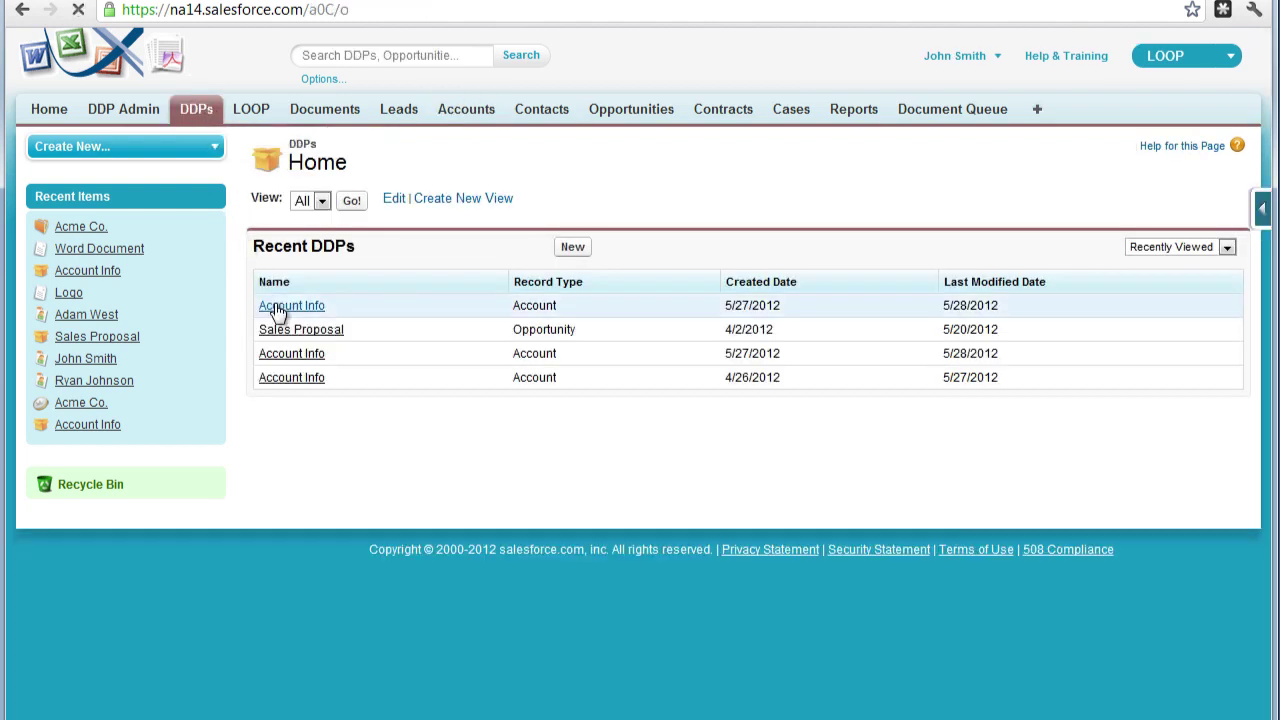
left_click(278, 310)
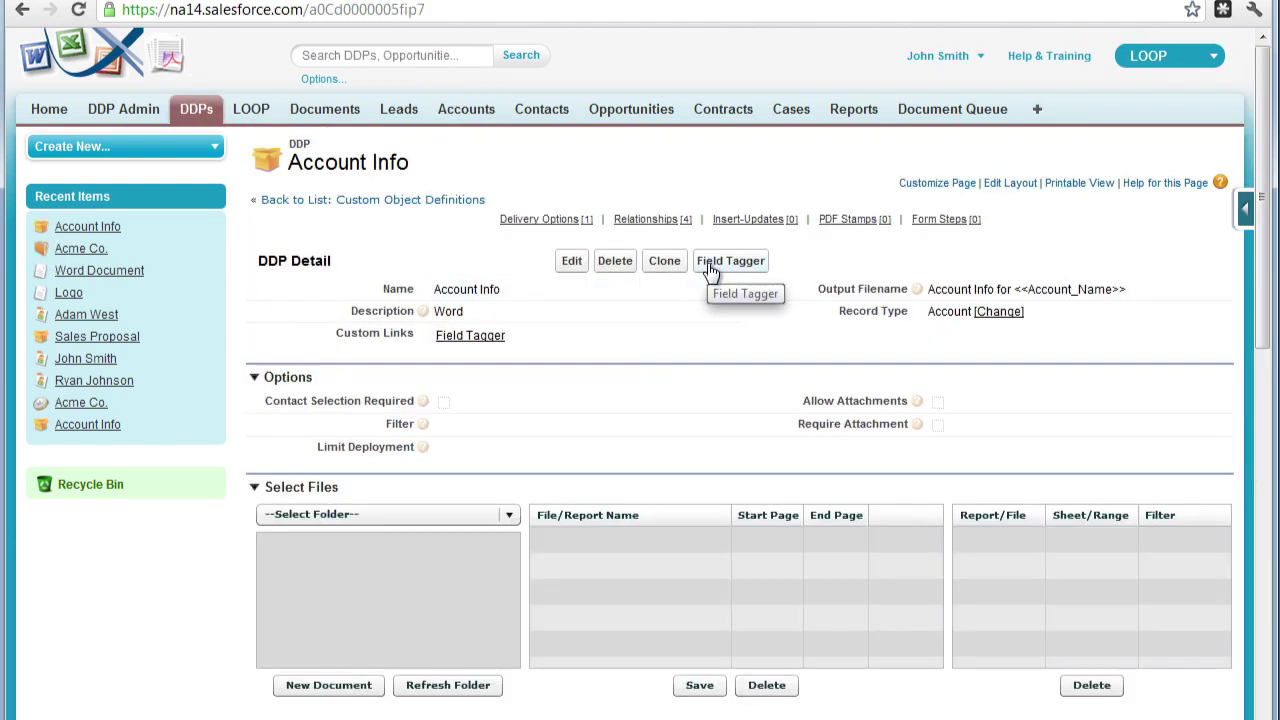
left_click(708, 263)
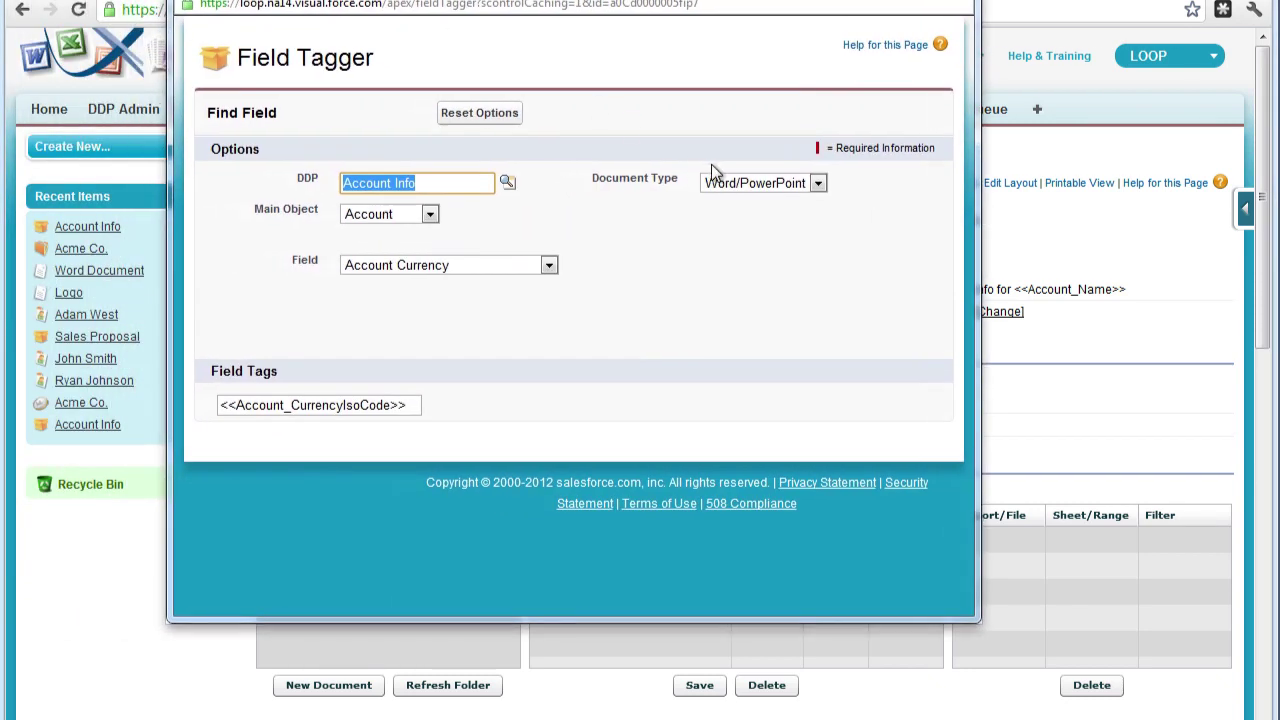
left_click(741, 186)
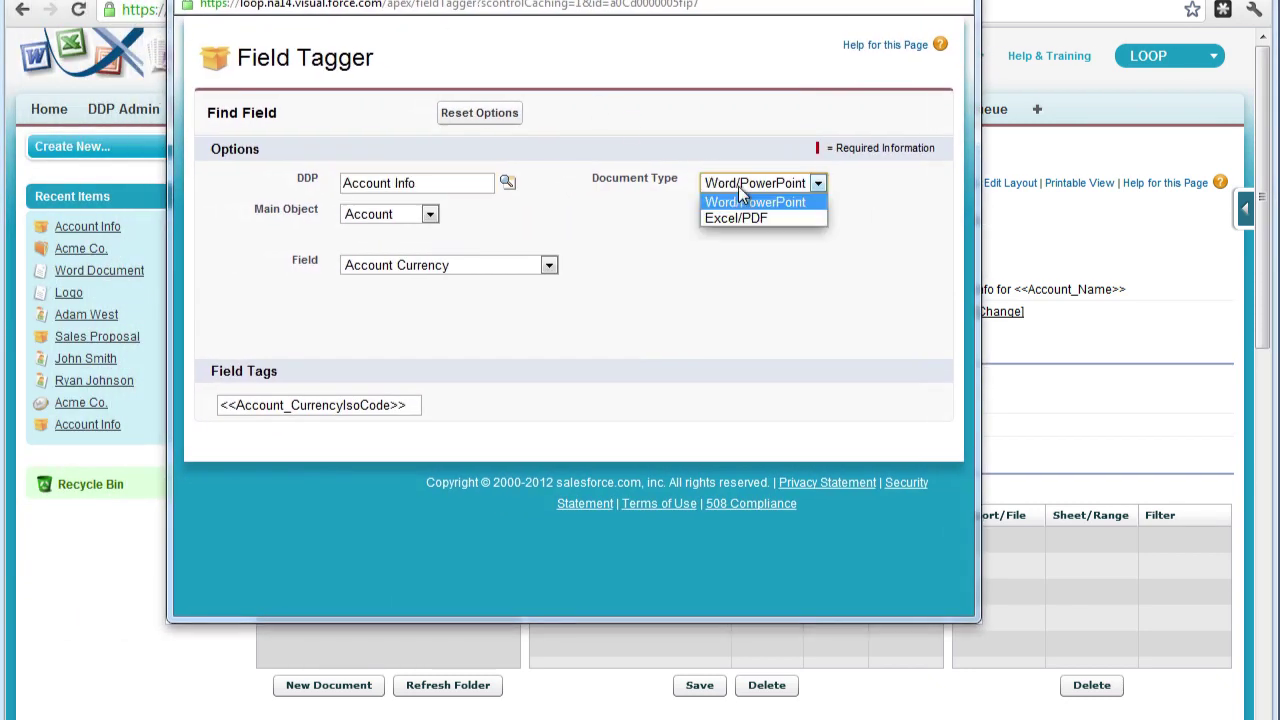
left_click(748, 203)
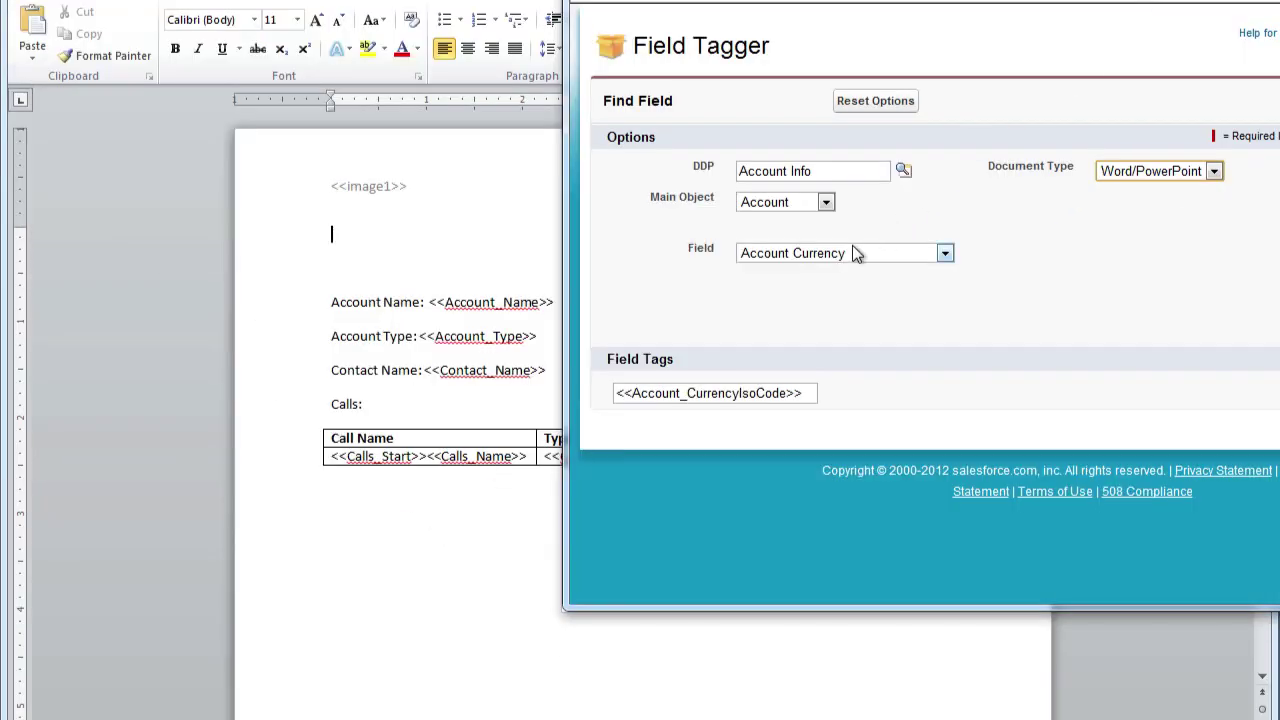
- Generate the <<Account_NumberOfEmployees>> tag from the Employees field and copy it
left_click(854, 250)
scroll(837, 444, "down", 8)
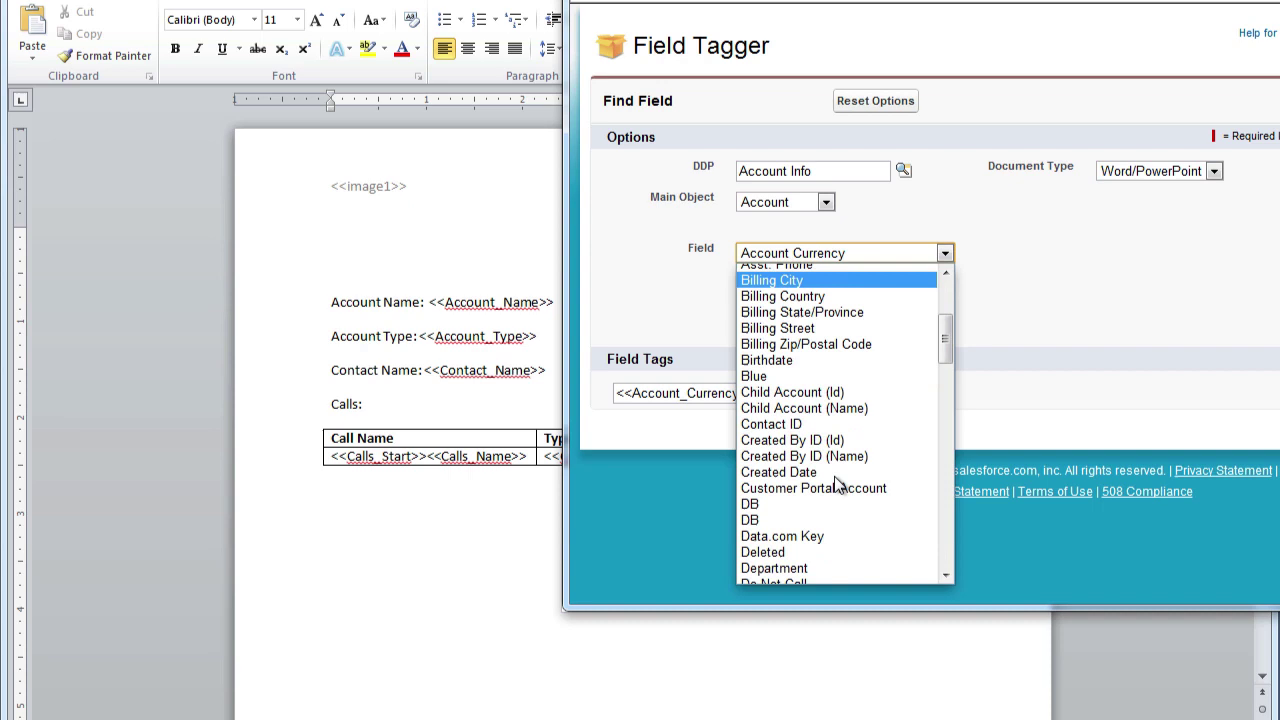
left_click(827, 482)
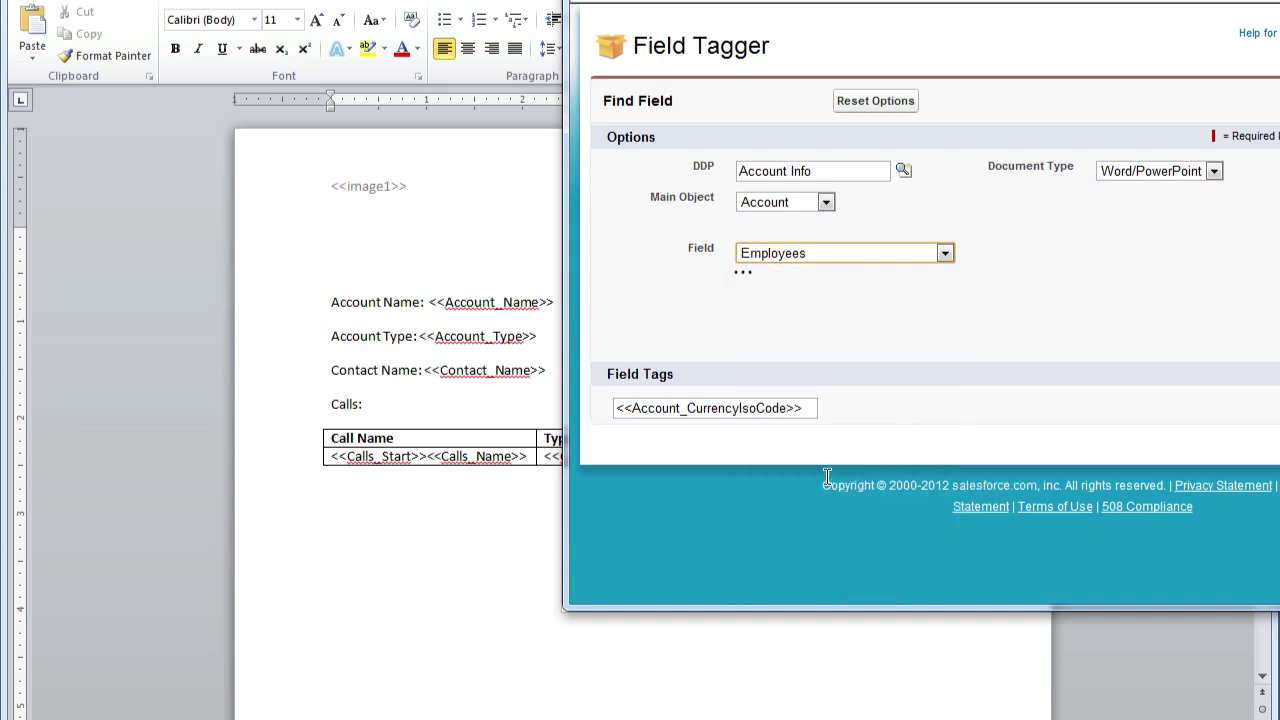
left_click(743, 408)
right_click(745, 406)
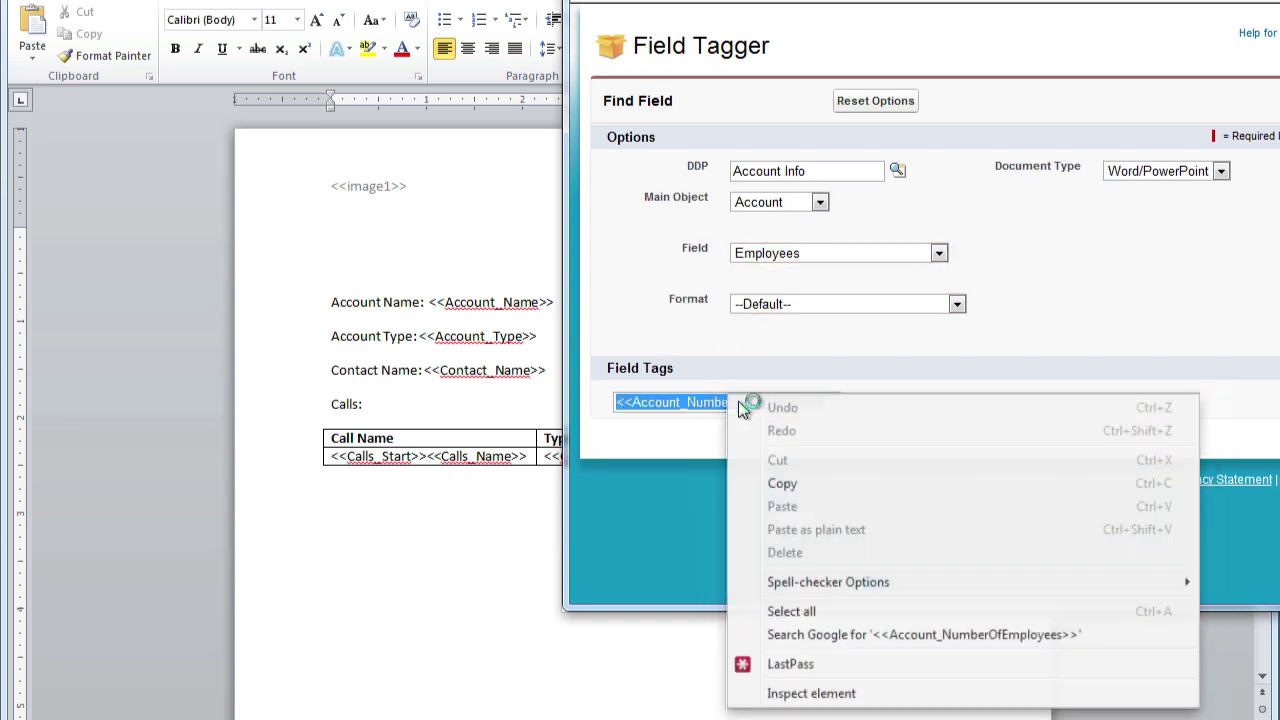
left_click(821, 490)
- On a new line below Contact Name, insert the field IF <<Account_NumberOfEmployees>> > 50 "T" "F"
left_click(555, 371)
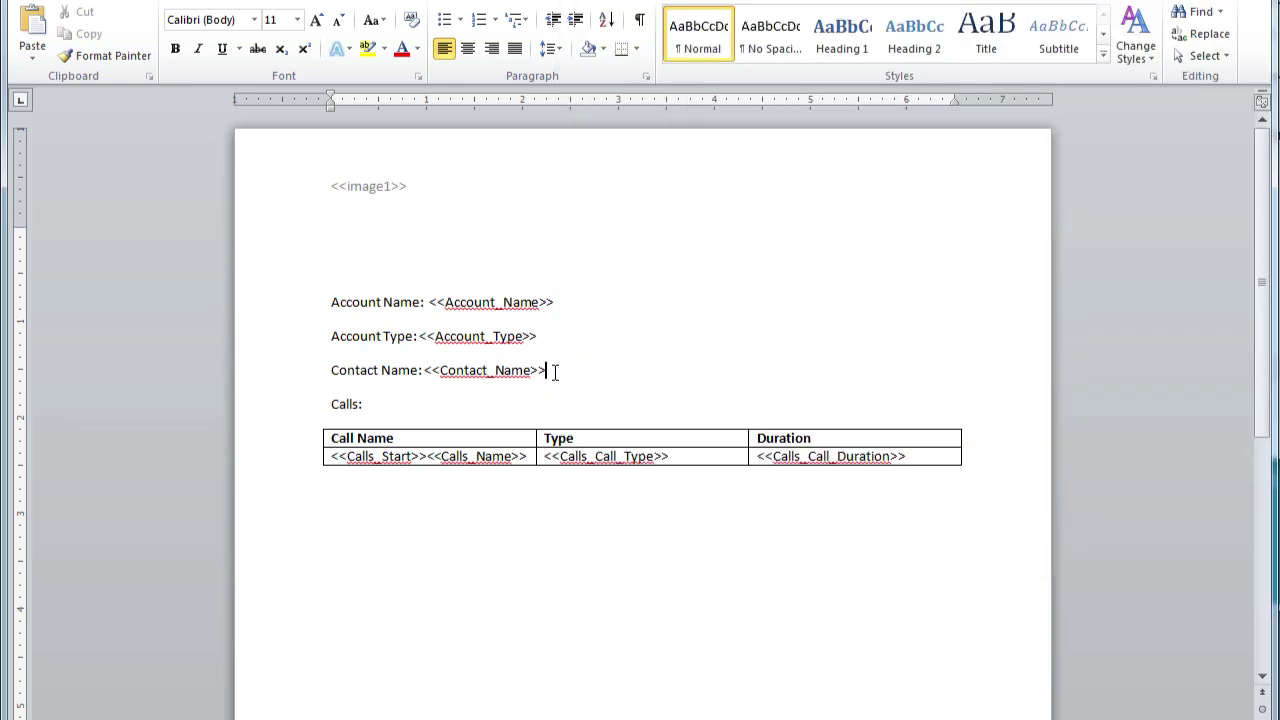
key("Return")
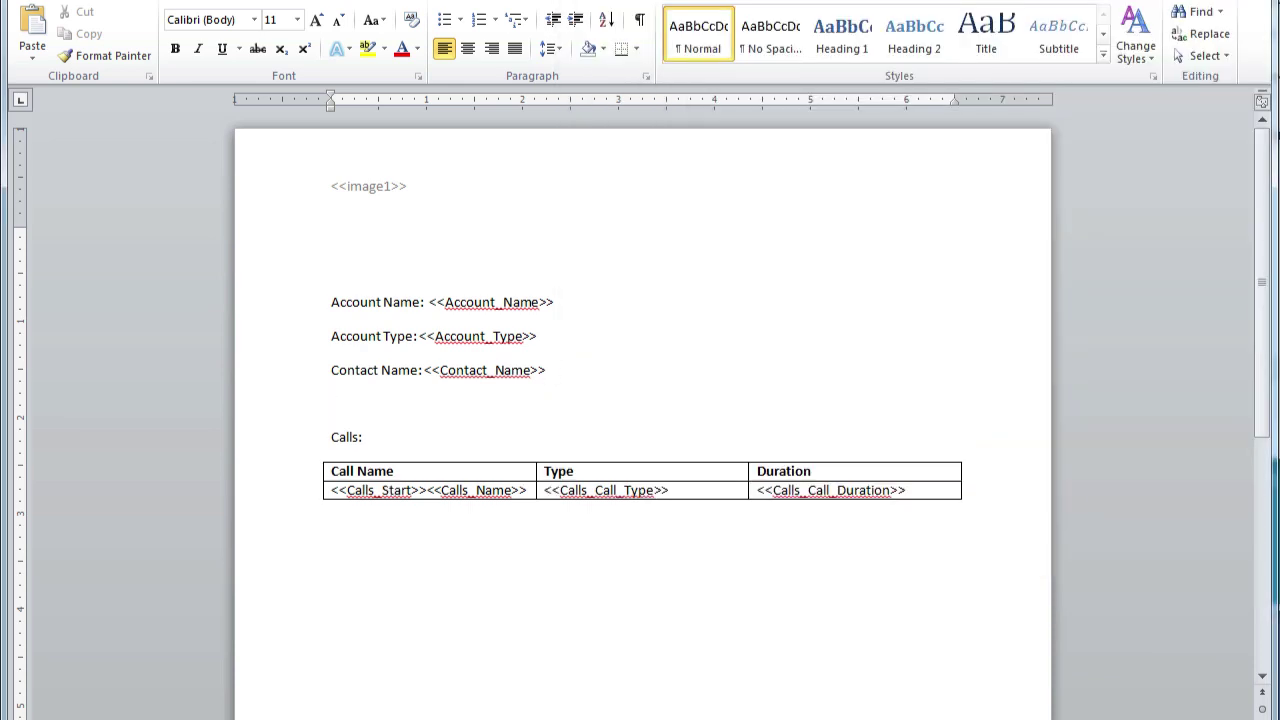
left_click(160, 2)
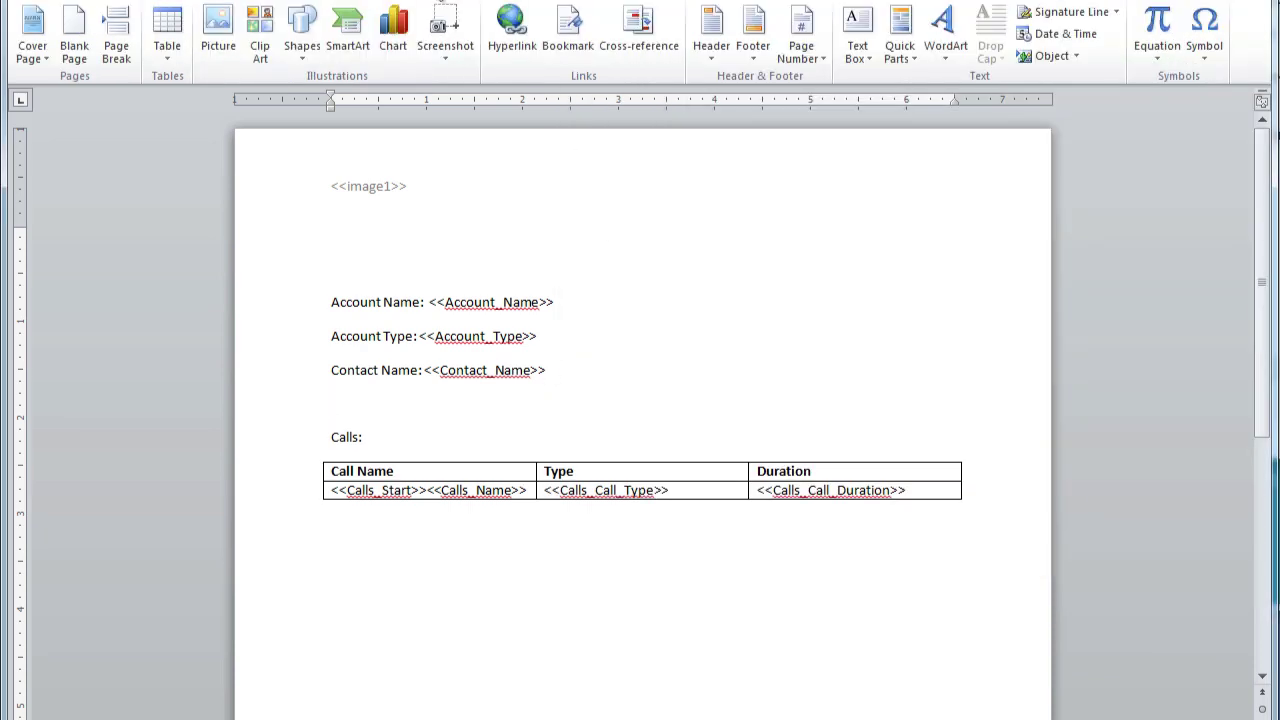
left_click(892, 10)
left_click(915, 129)
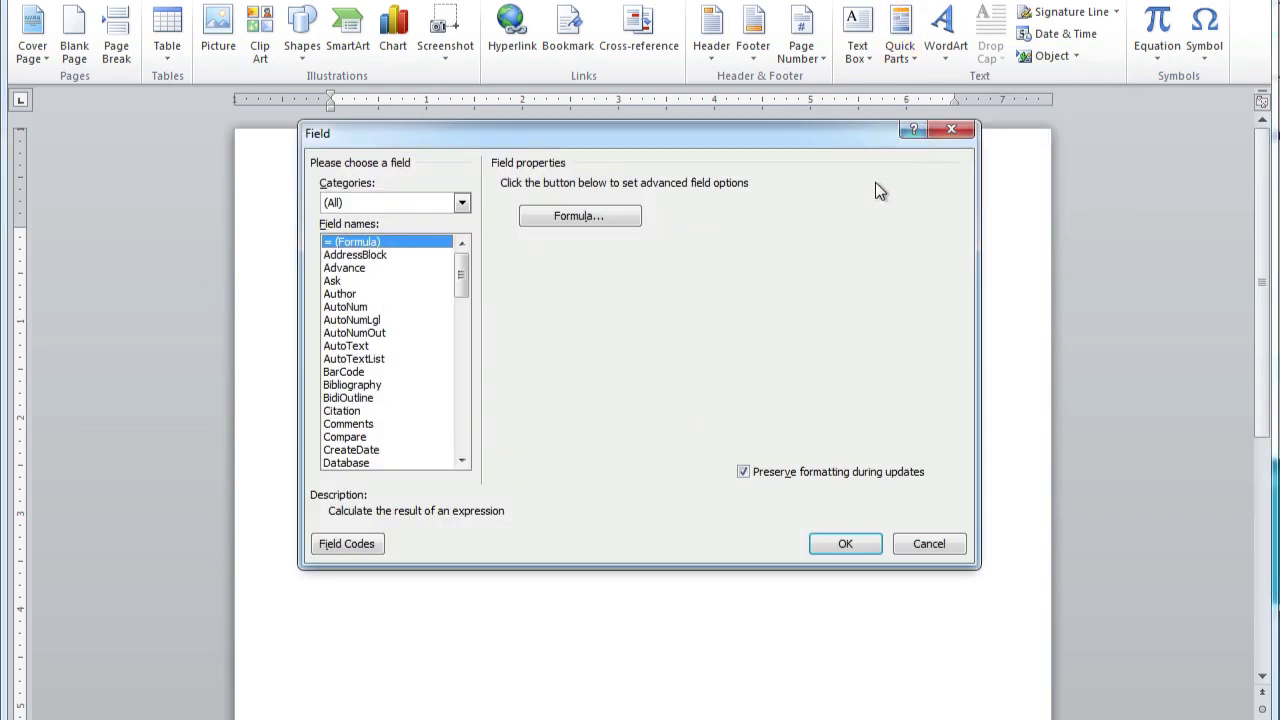
key("i")
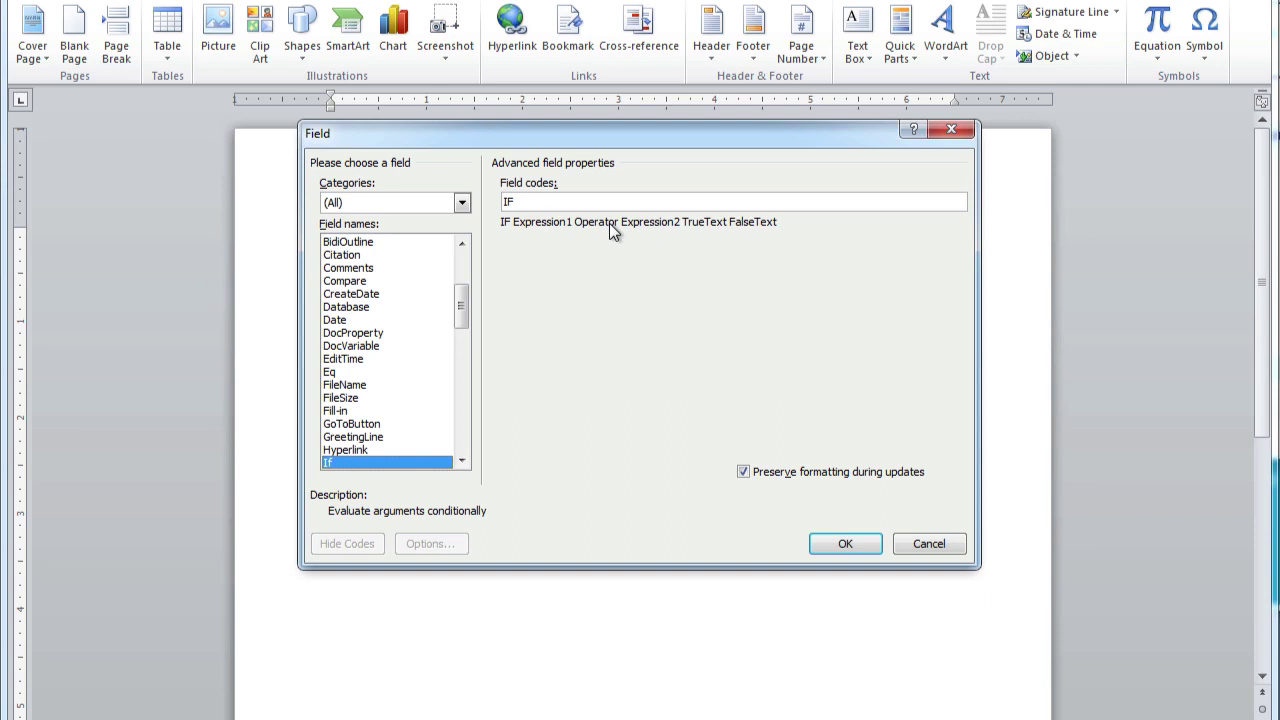
key("ctrl+v")
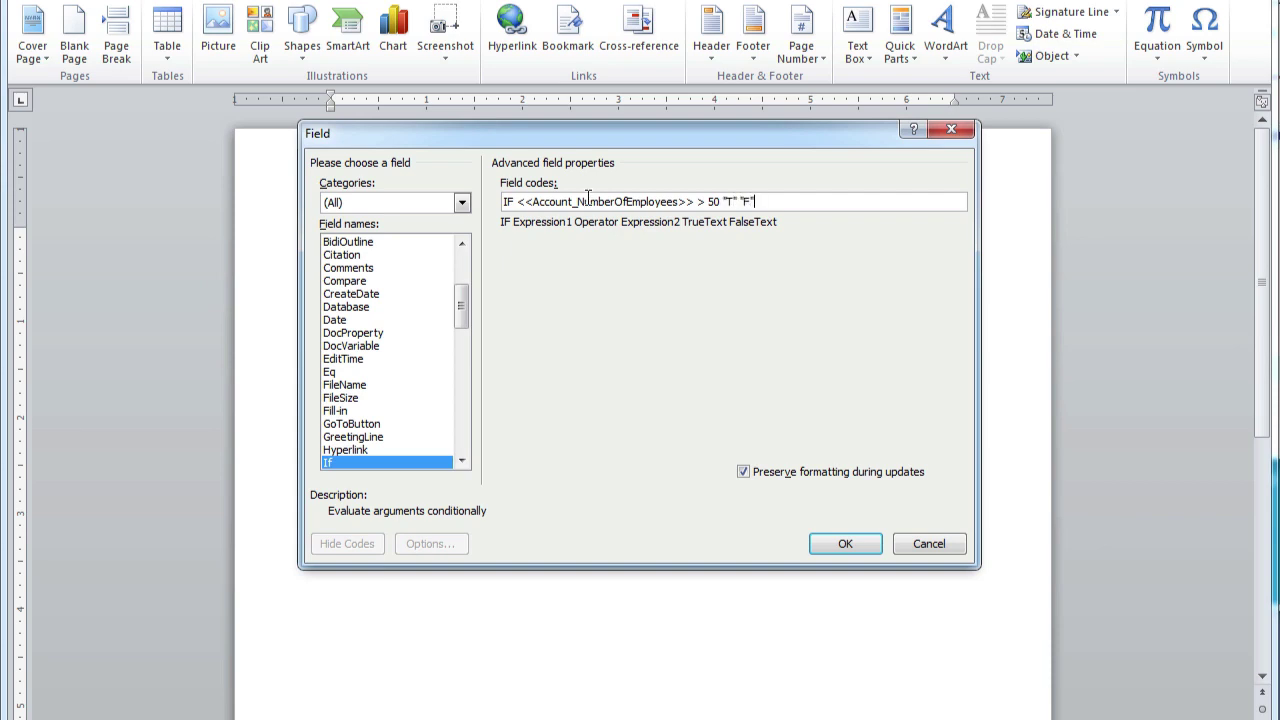
left_click(843, 550)
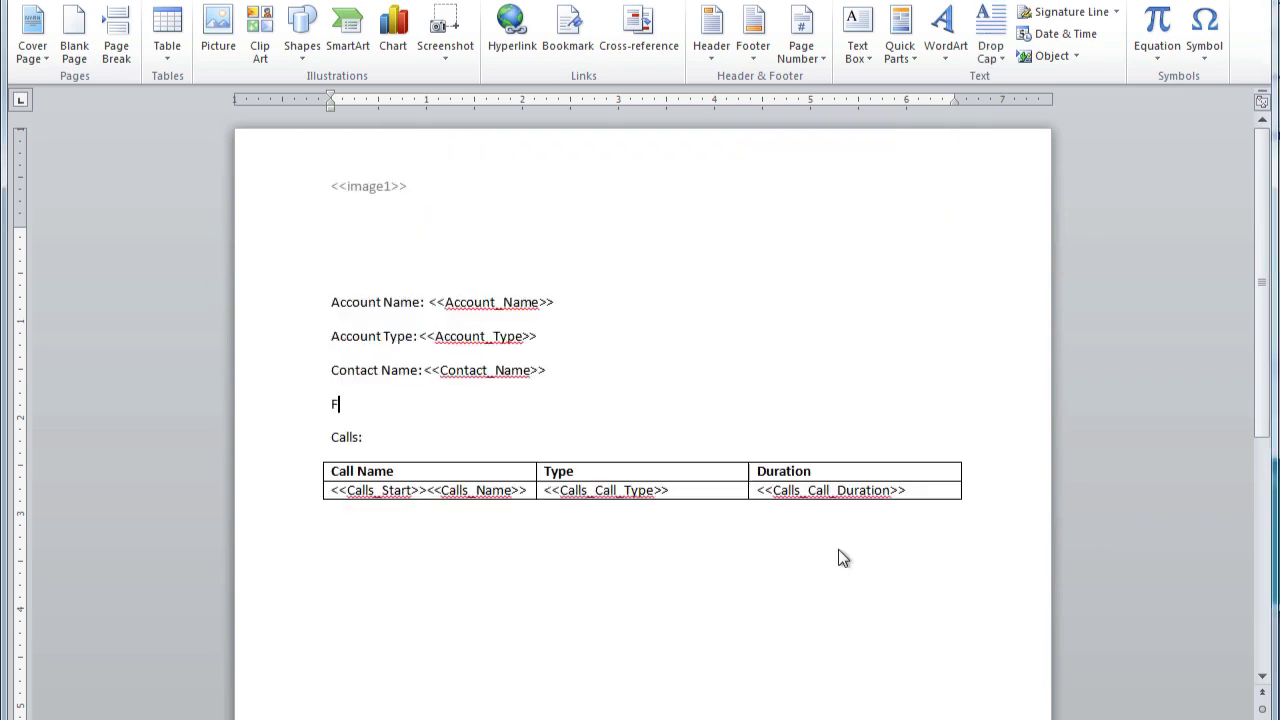
- Show the IF field code and replace the true value T with a Wingdings 2 ticked checkbox
right_click(335, 404)
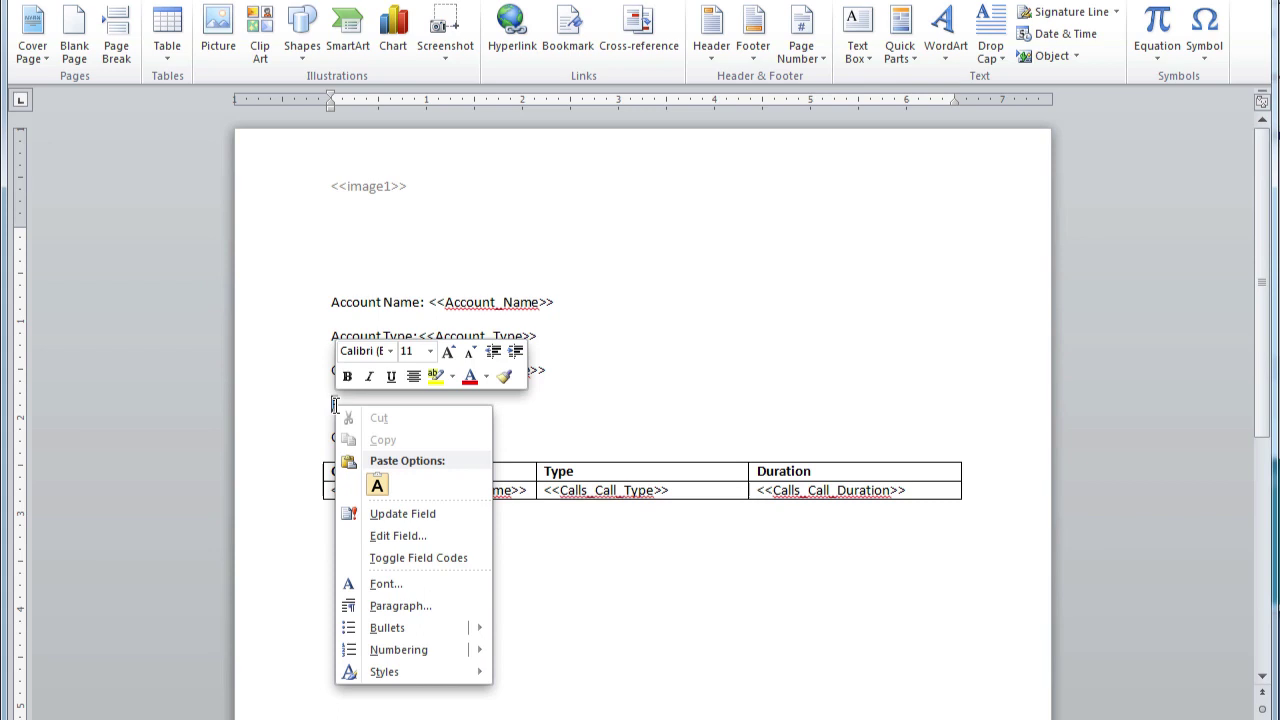
left_click(415, 557)
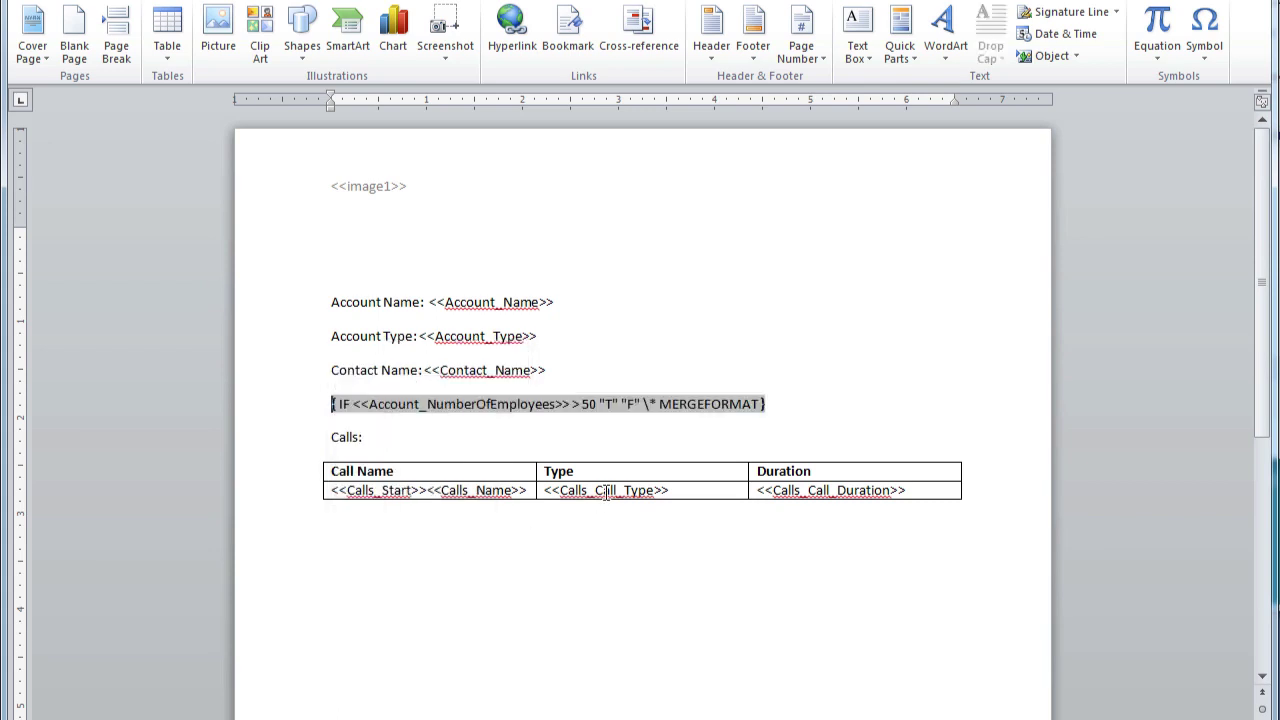
left_click(607, 410)
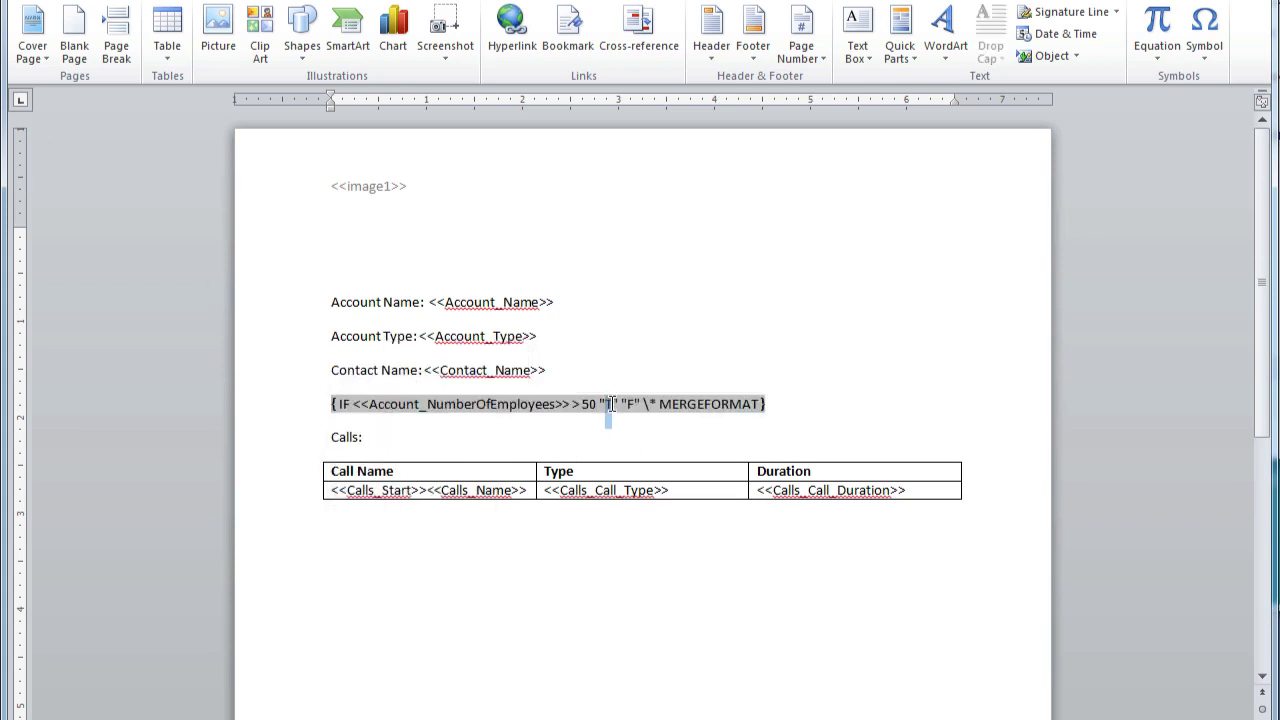
left_click(1205, 30)
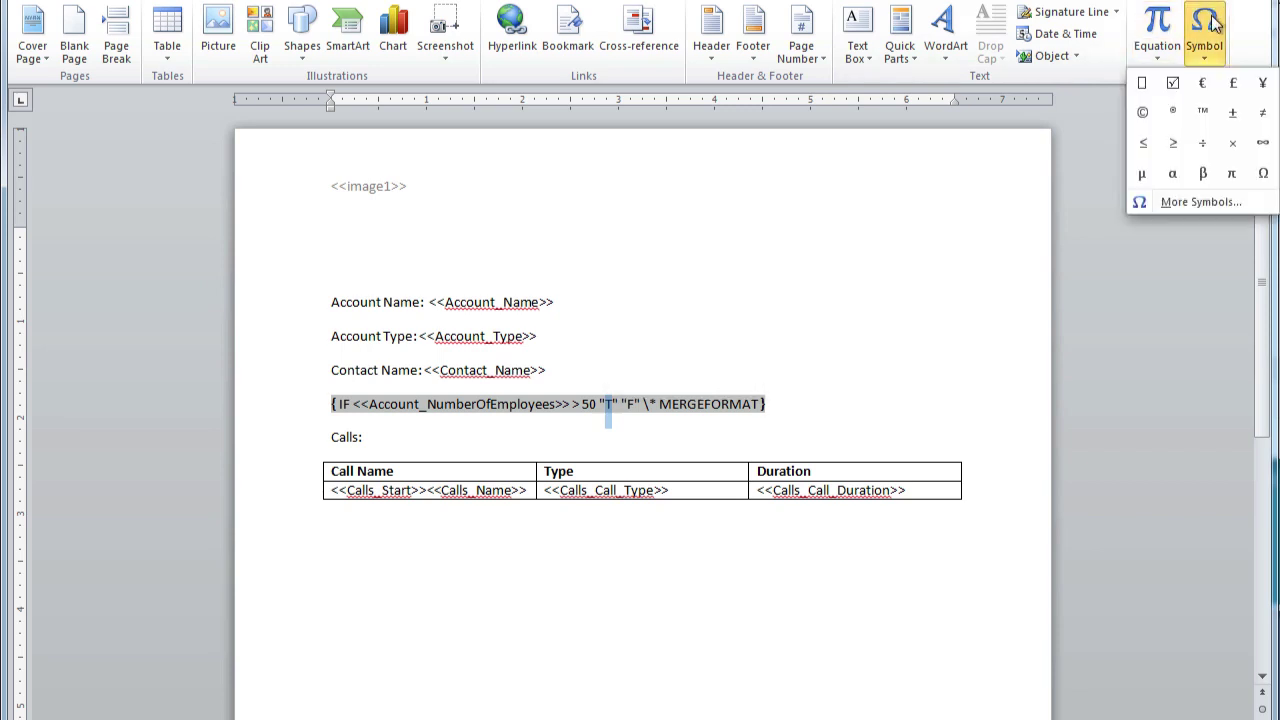
left_click(1199, 201)
left_click(585, 388)
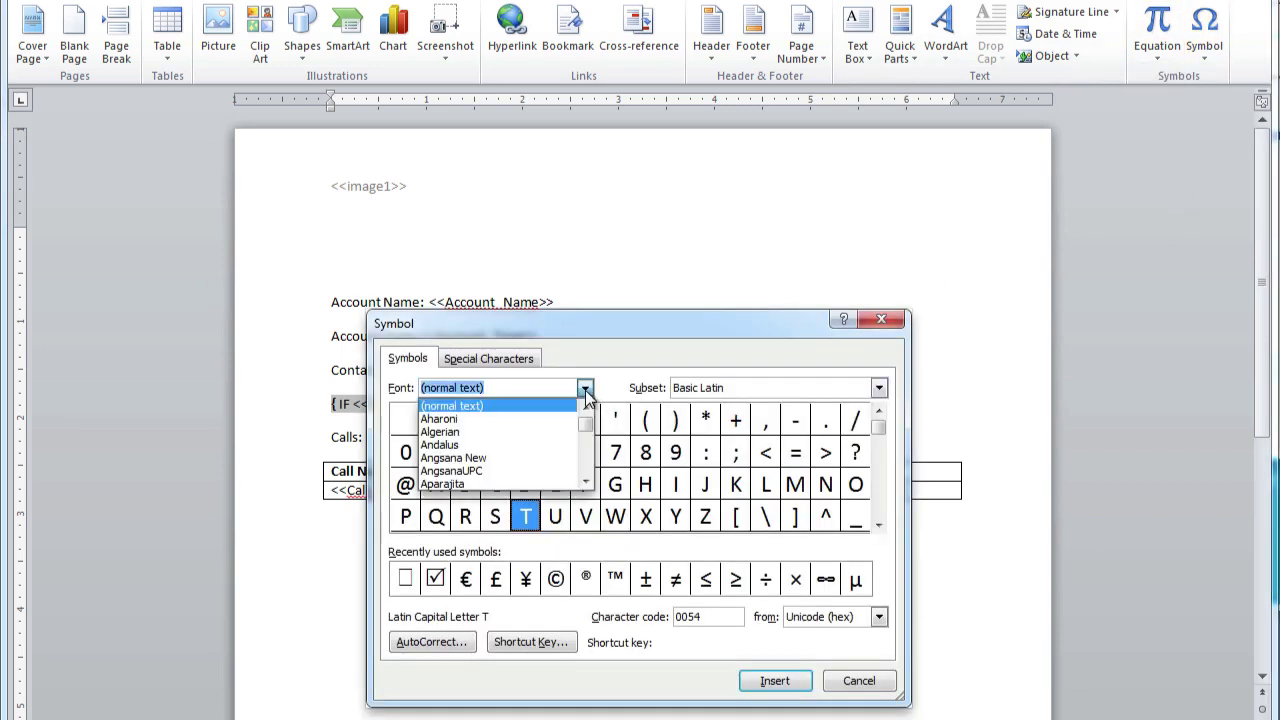
left_click_drag(590, 435, 589, 472)
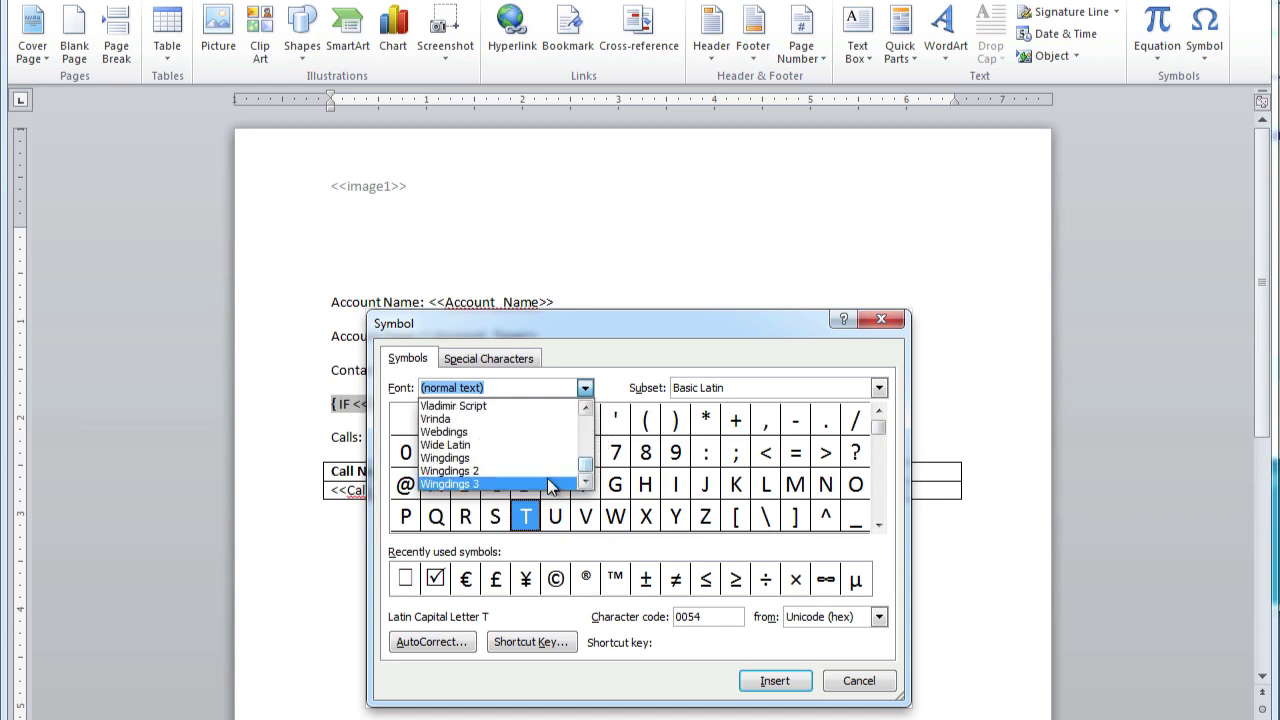
left_click(515, 483)
left_click(465, 514)
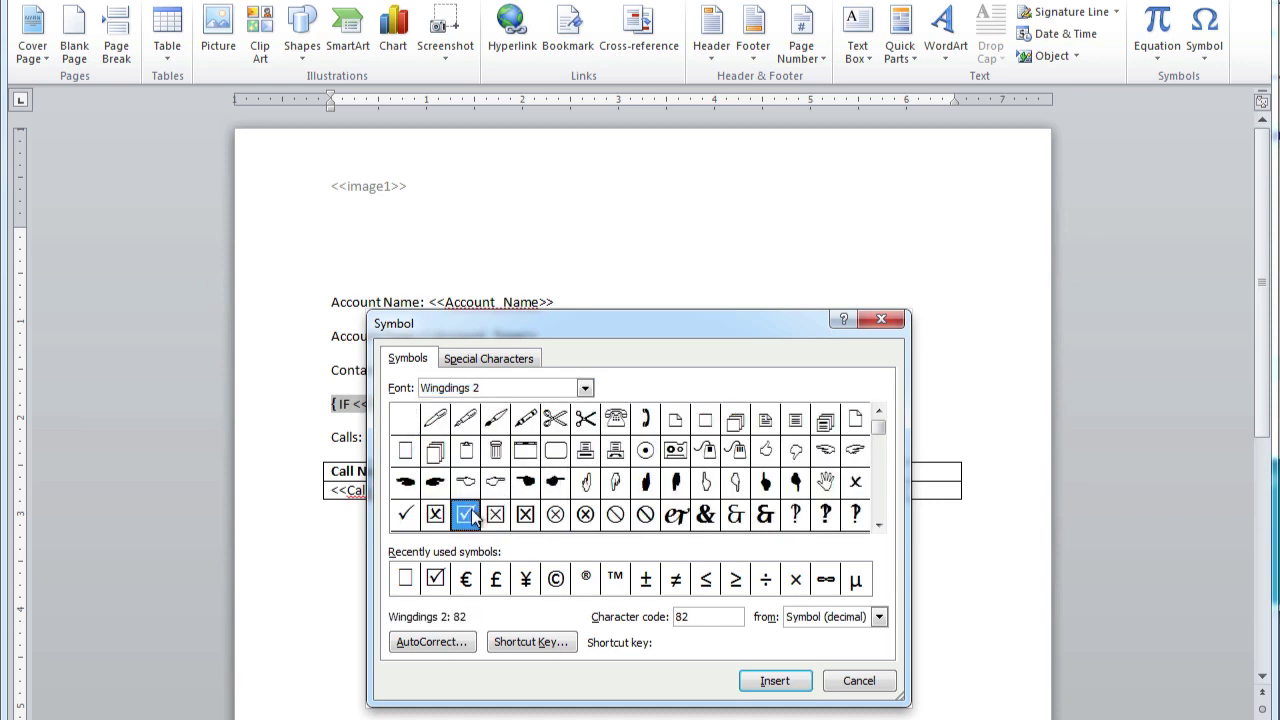
left_click(765, 681)
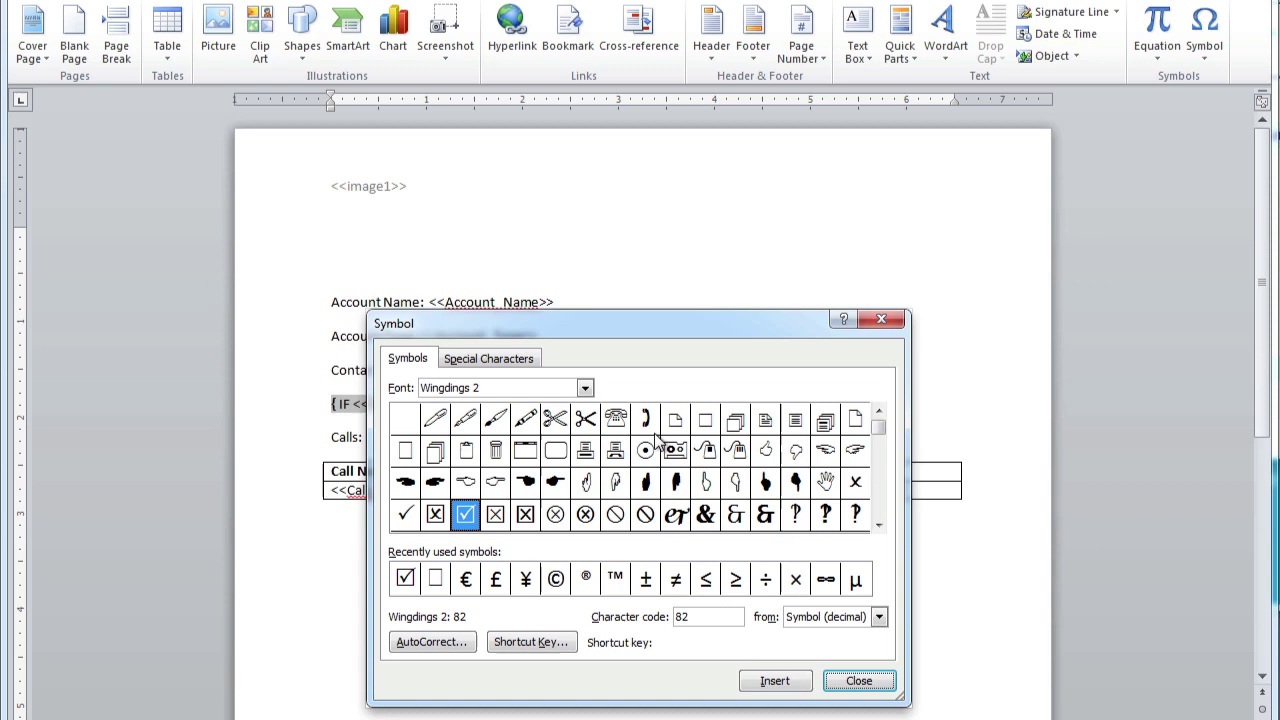
- Replace the false value F with the Wingdings 2 empty checkbox
left_click_drag(642, 323, 486, 8)
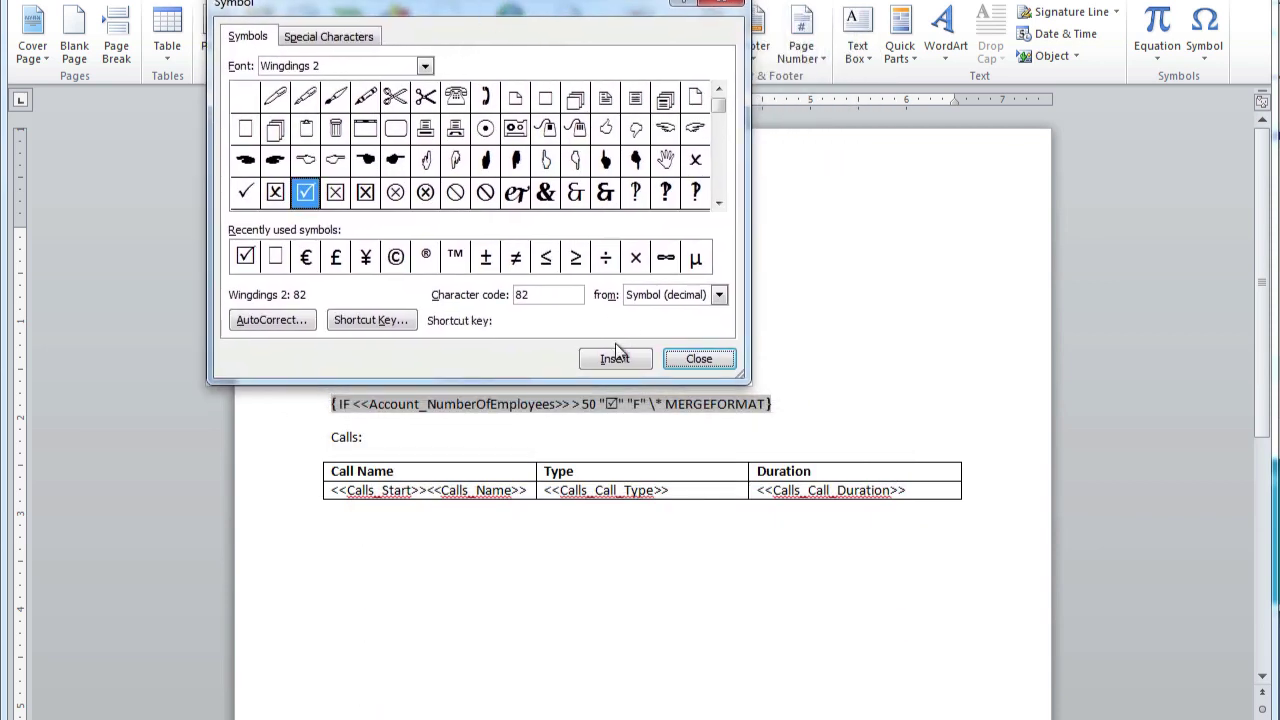
left_click(637, 404)
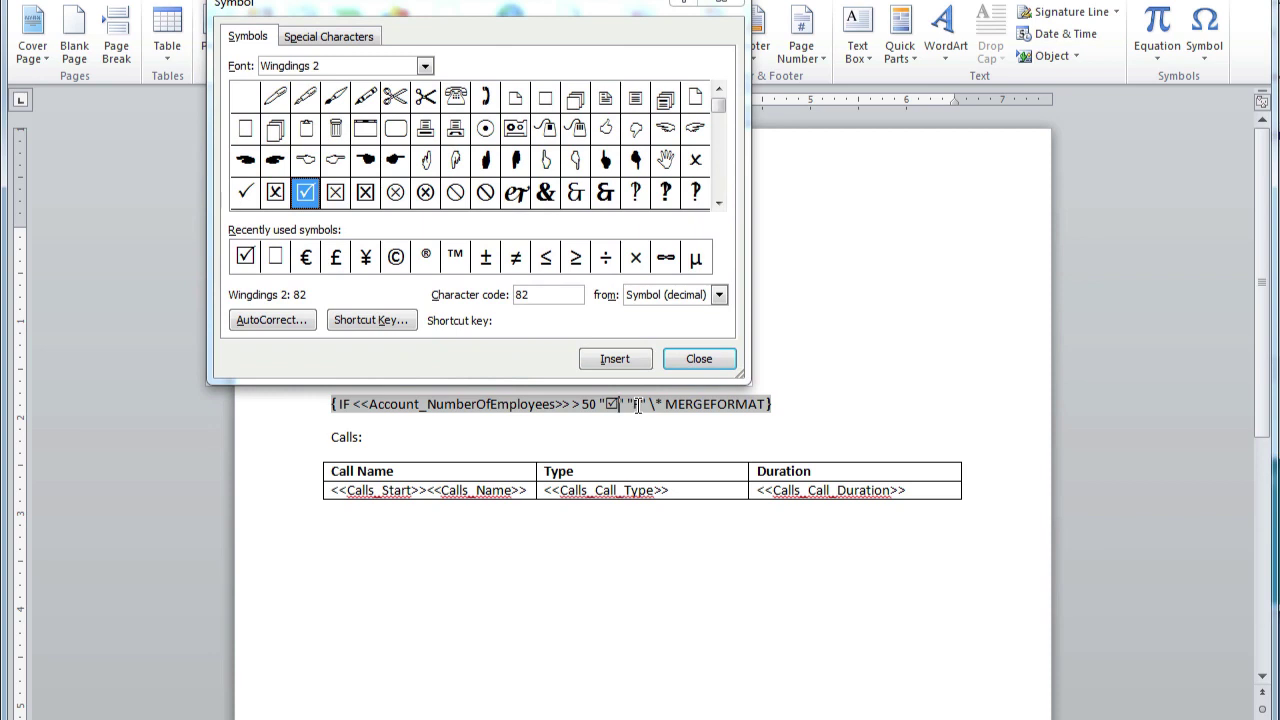
left_click_drag(637, 404, 631, 405)
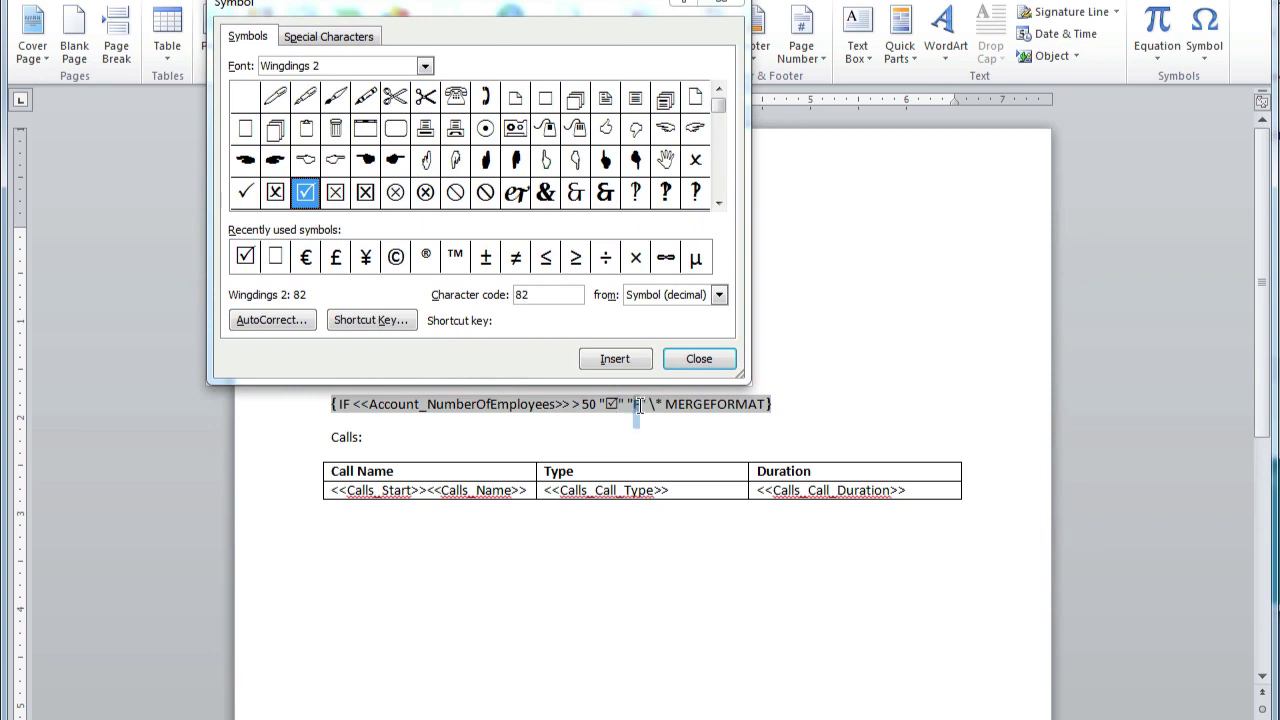
left_click(275, 257)
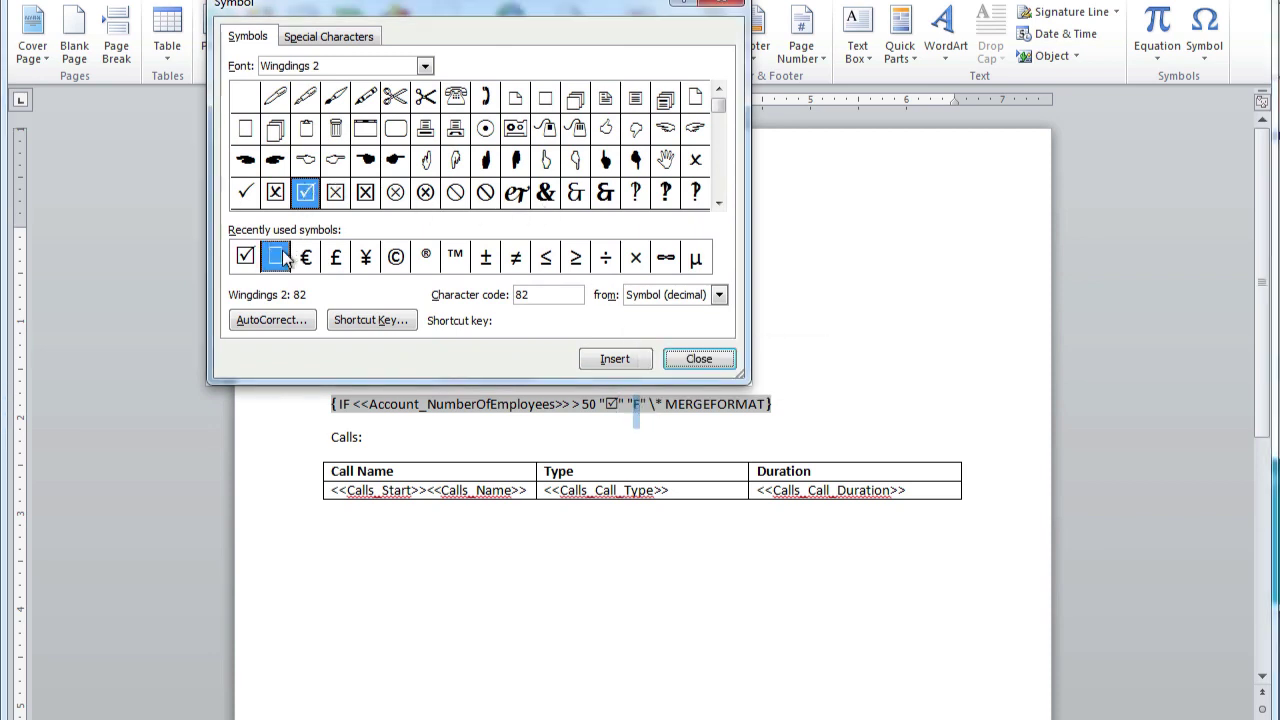
left_click(627, 360)
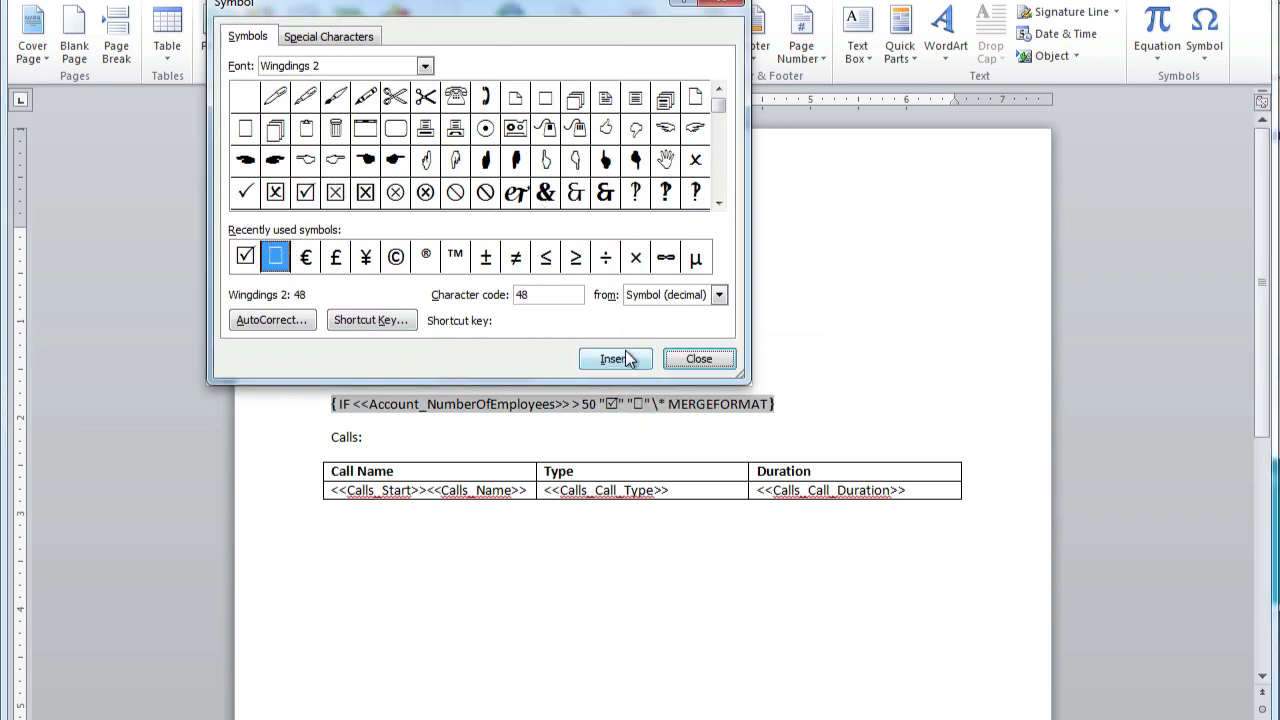
- Update the IF field to display its empty checkbox result and add a blank line below it
left_click(732, 5)
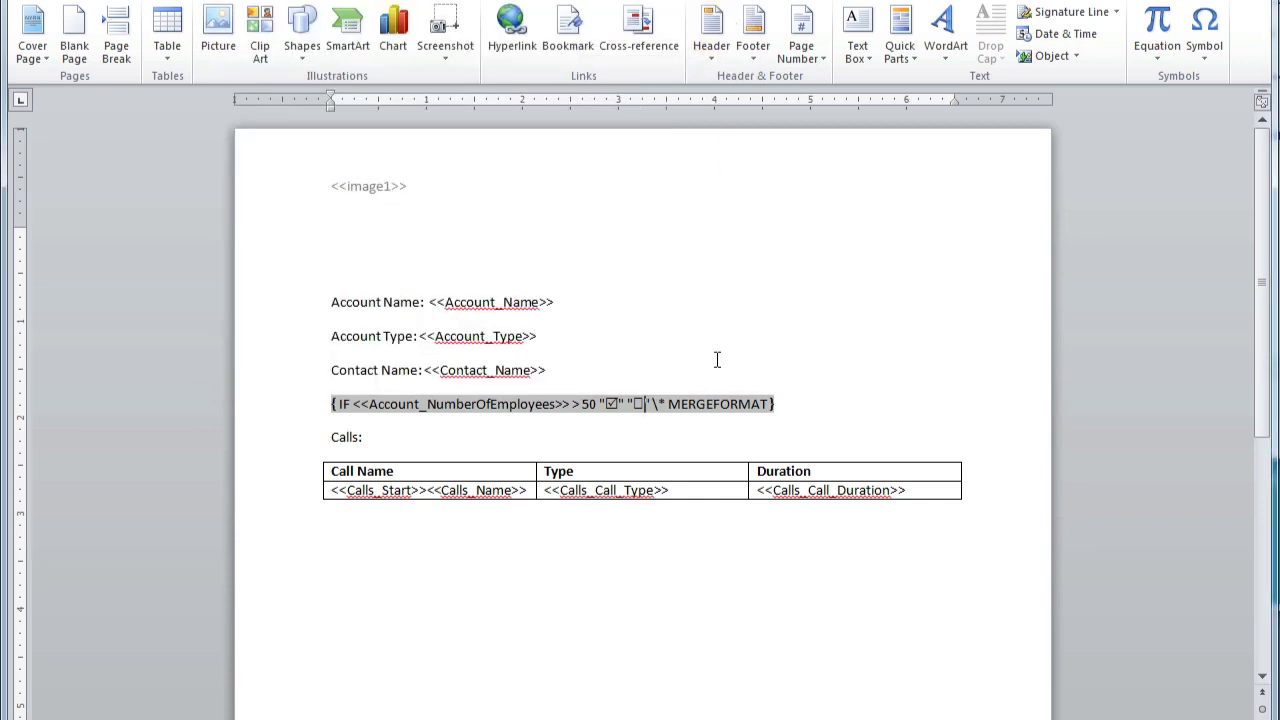
right_click(700, 408)
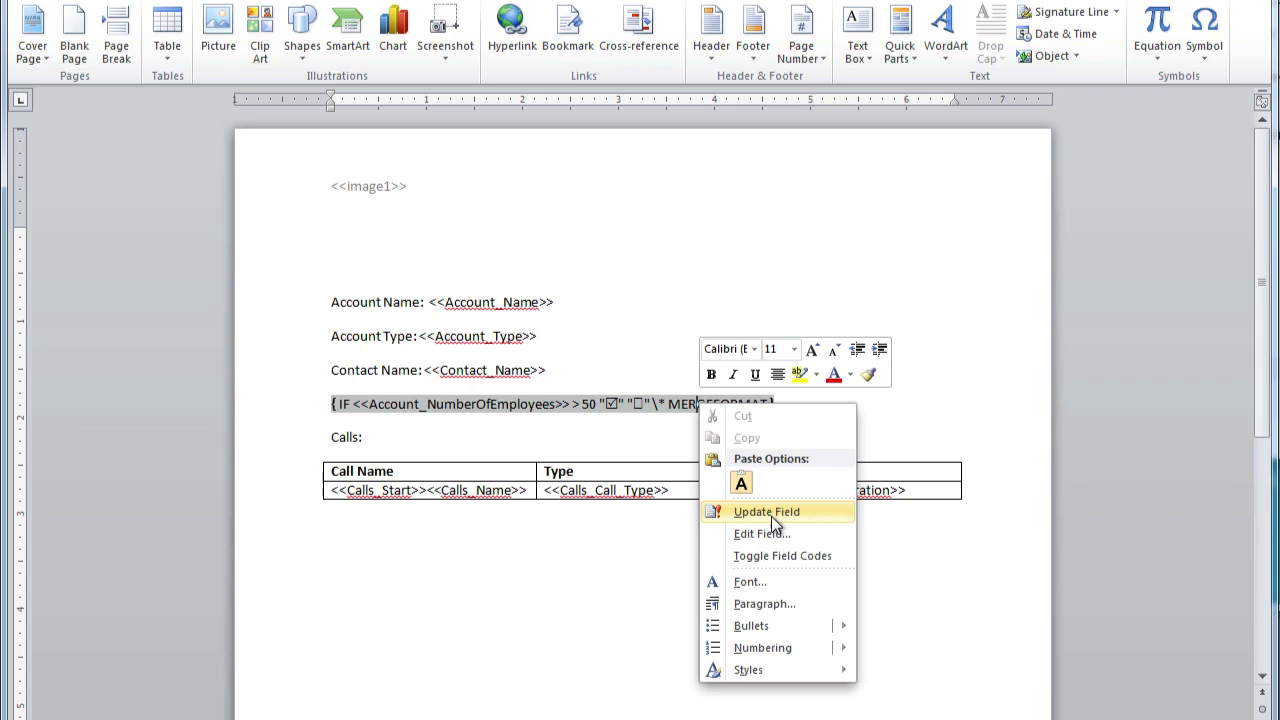
left_click(771, 513)
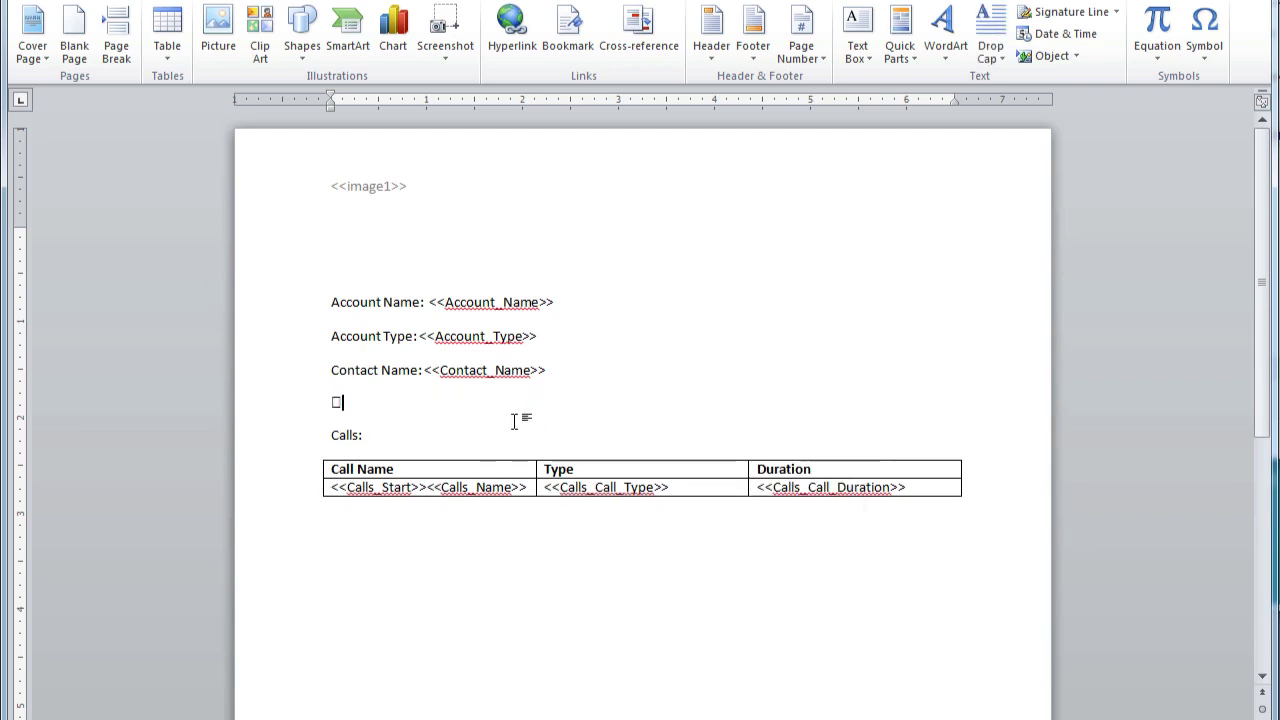
key("Return")
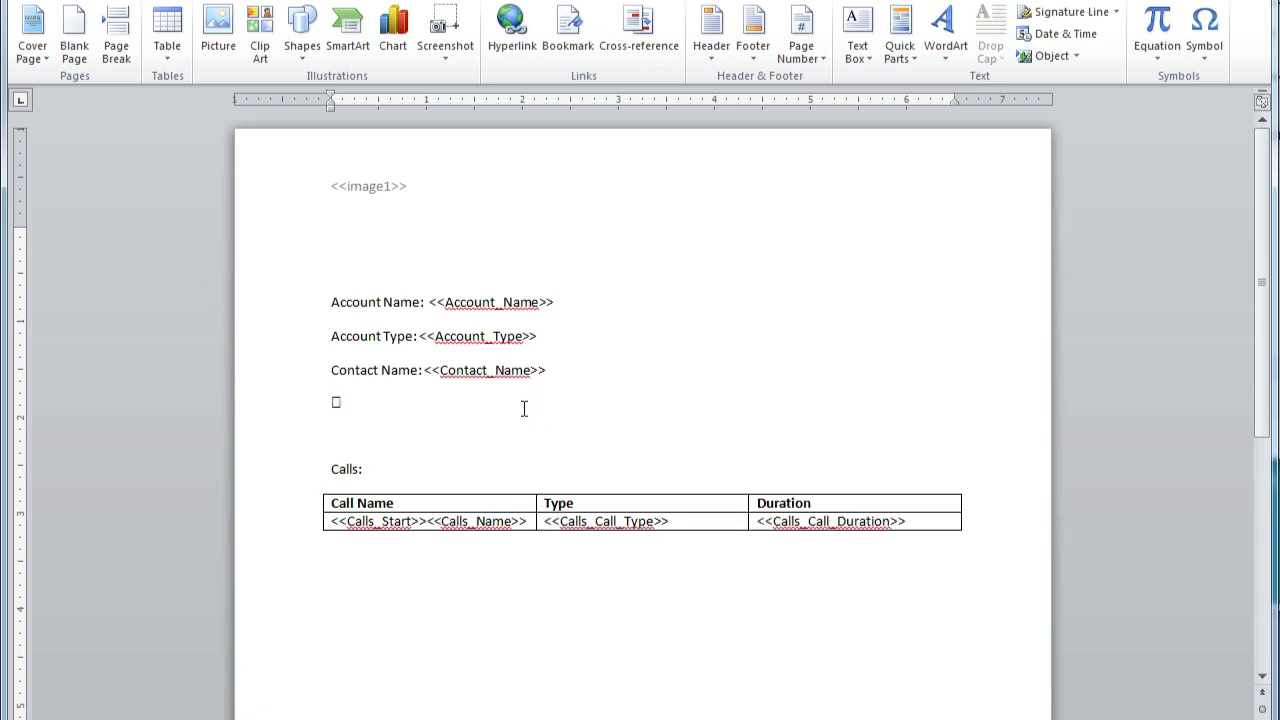
- Generate the <<Account_RecordType>> tag from Record Type ID (Name) and copy it
key("alt+Tab")
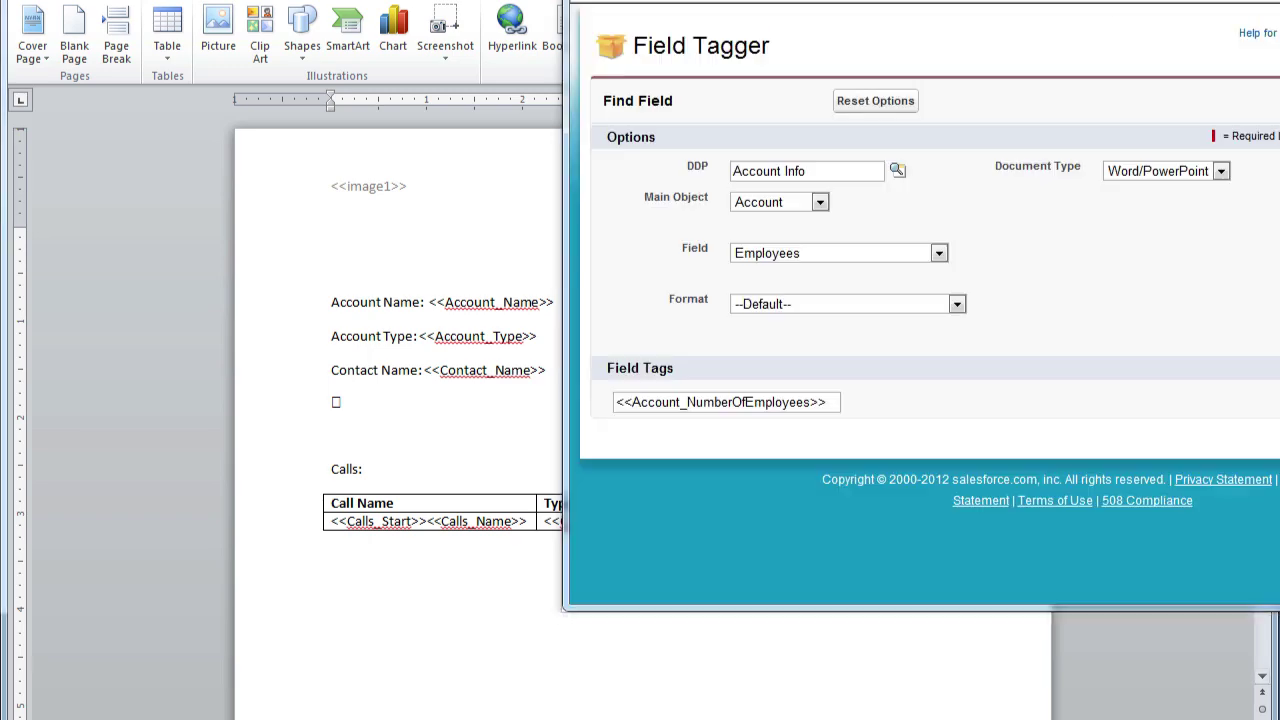
left_click(795, 251)
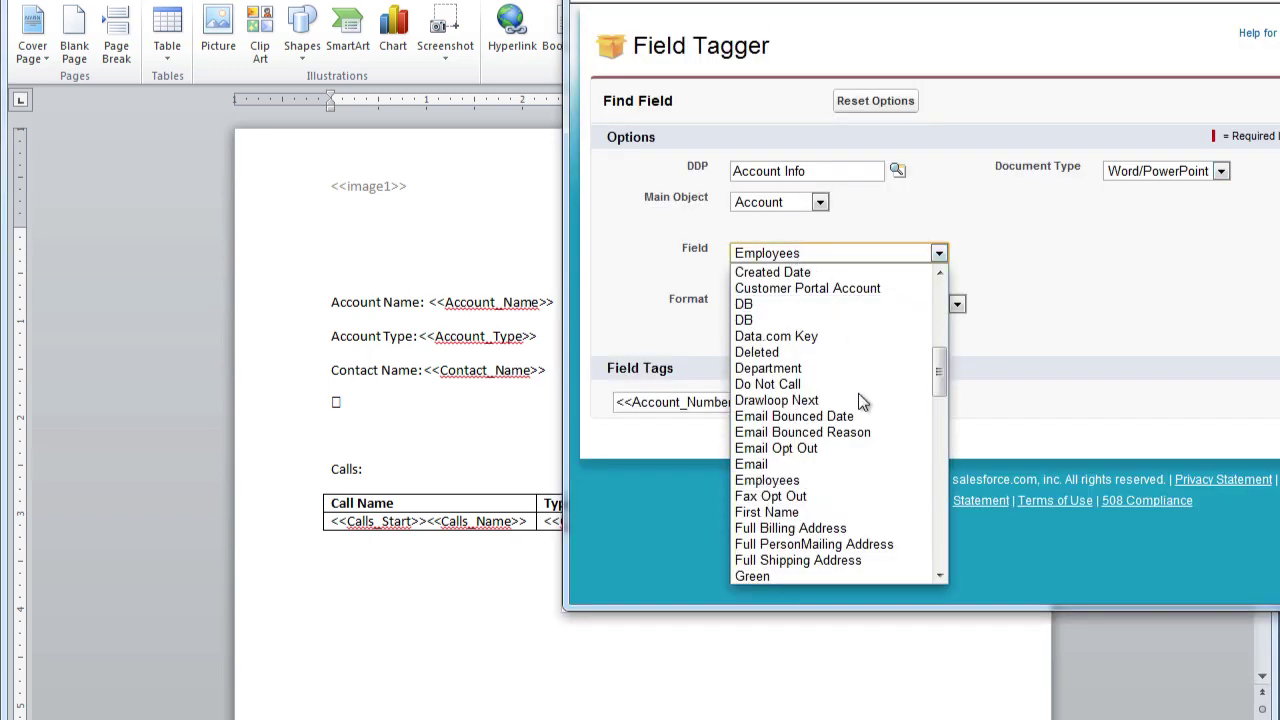
scroll(862, 400, "down", 10)
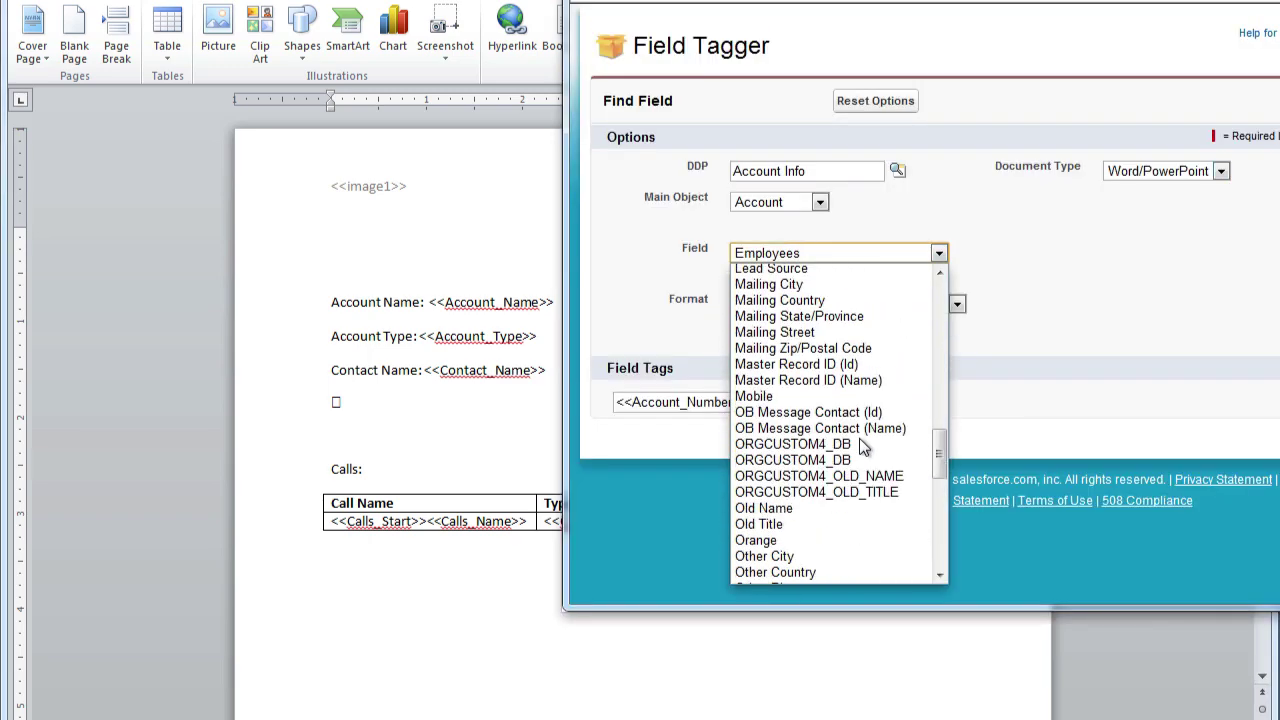
scroll(861, 446, "down", 10)
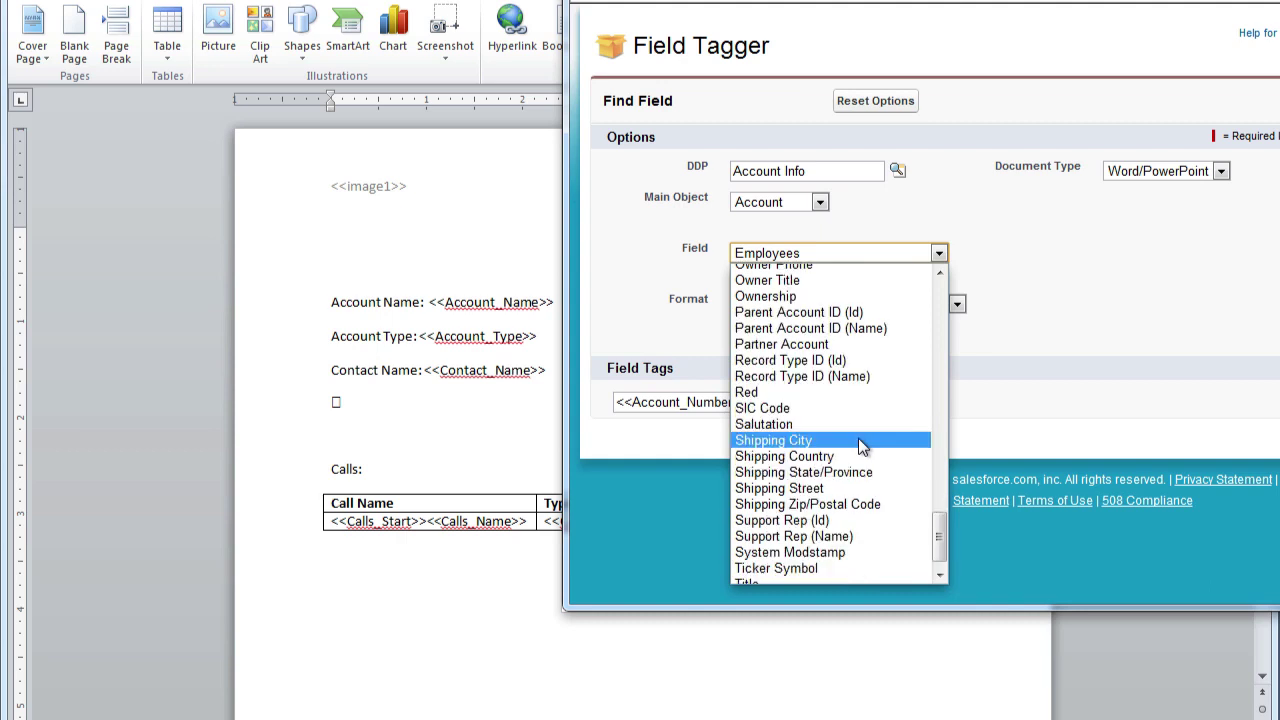
left_click(836, 376)
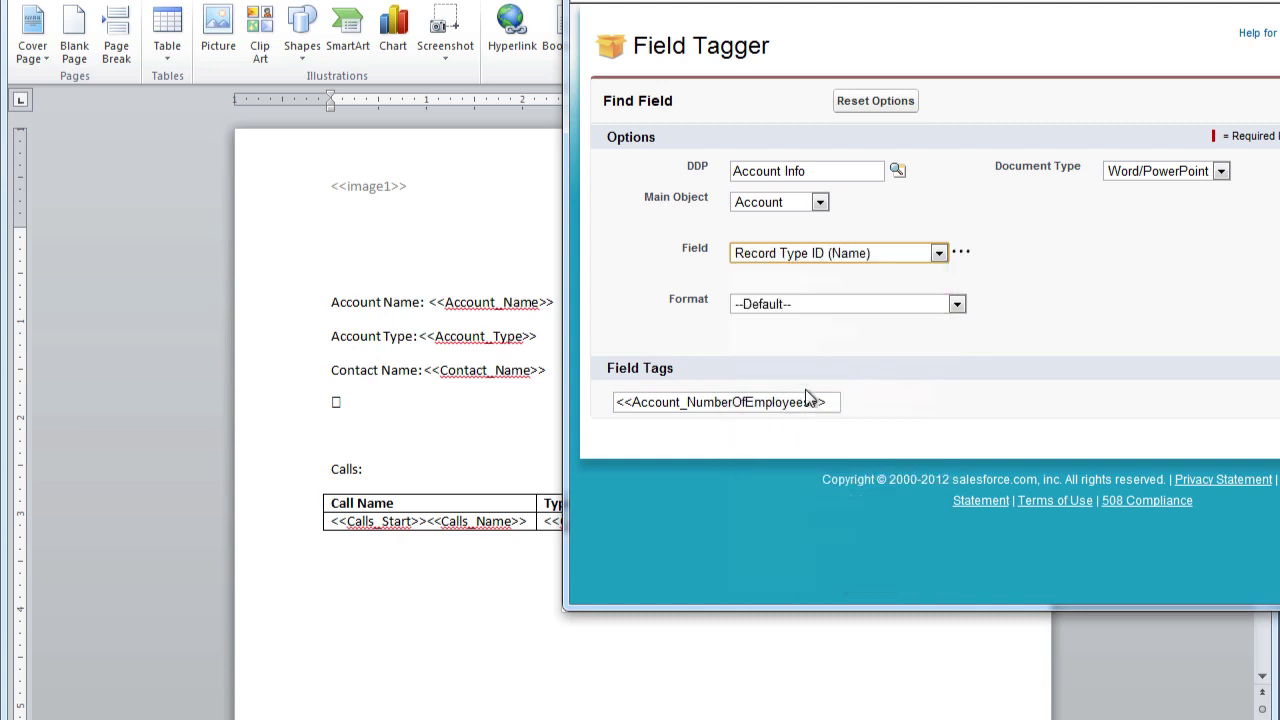
left_click(716, 397)
right_click(716, 397)
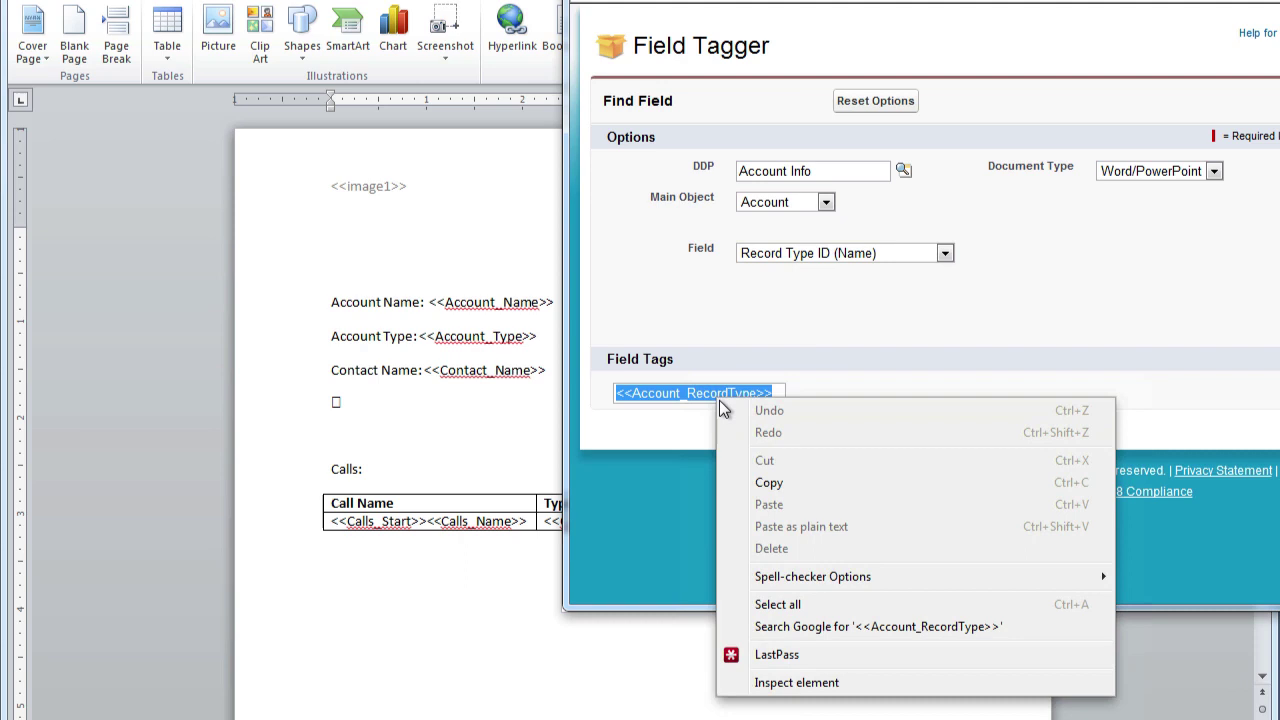
left_click(785, 484)
- Insert IF "<<Account_RecordType>>" = "Partner" showing "This company is a partner of ours." on the blank line
key("alt+Tab")
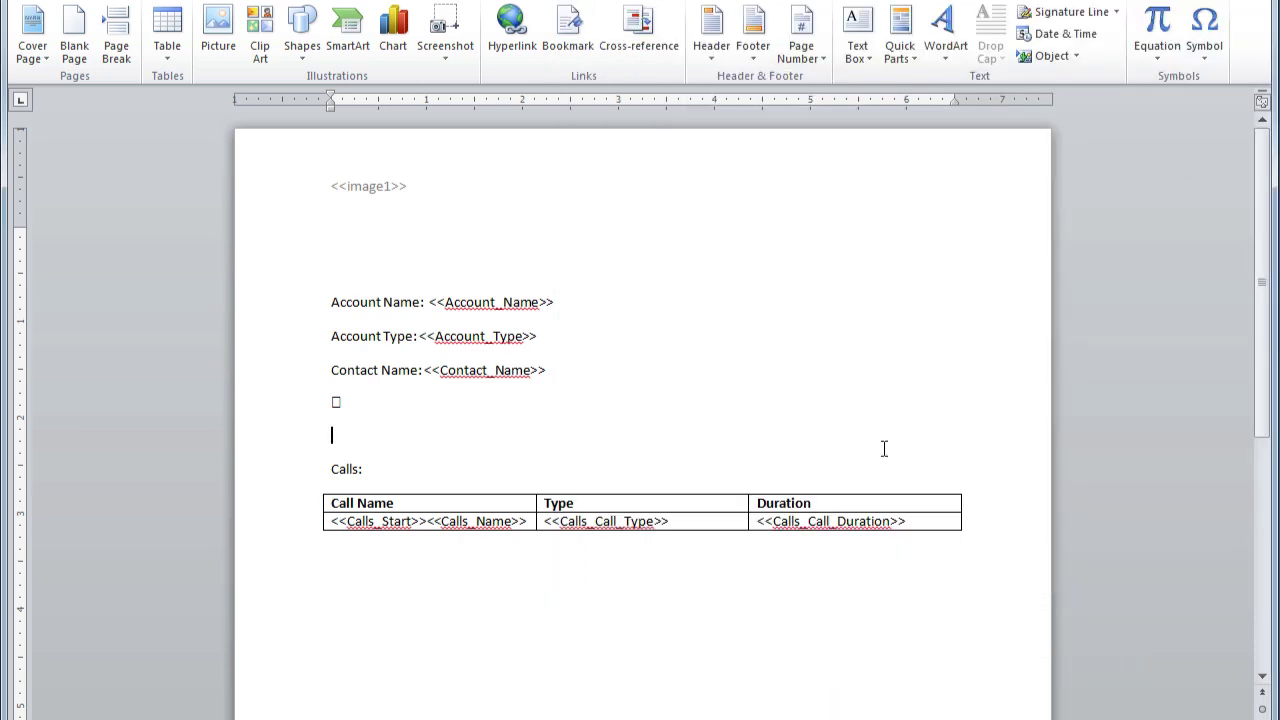
left_click(903, 40)
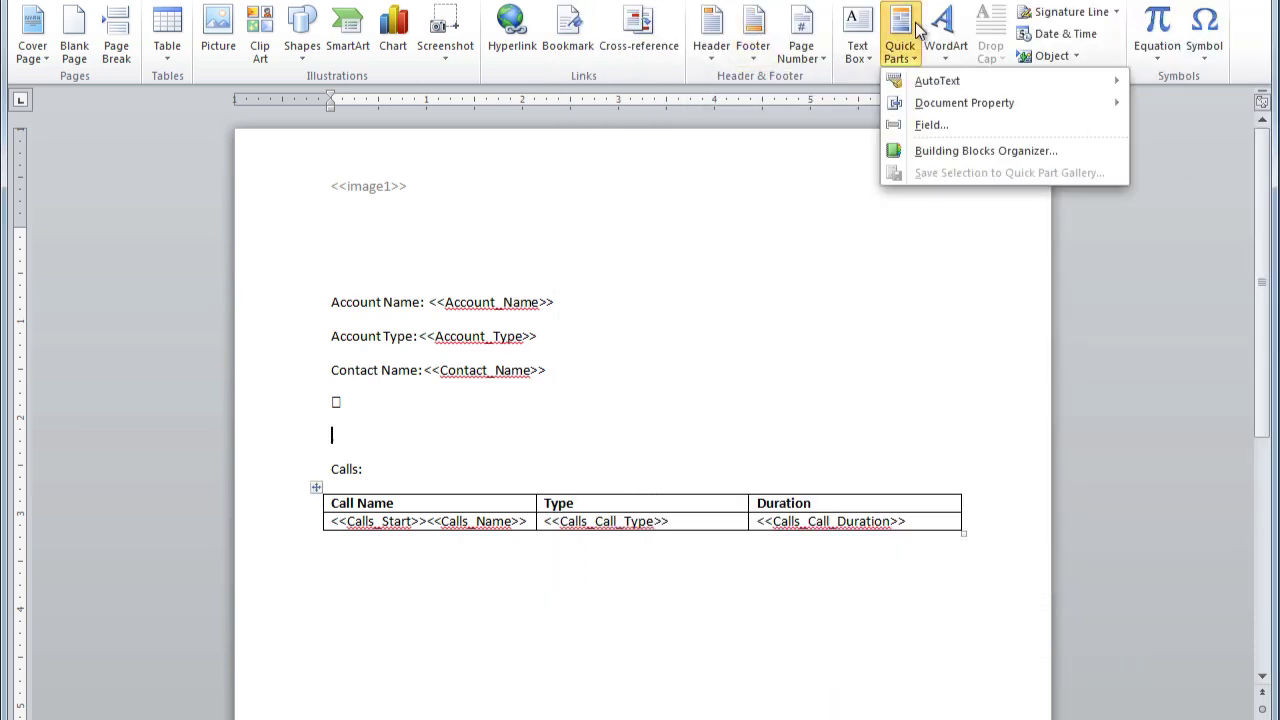
left_click(914, 120)
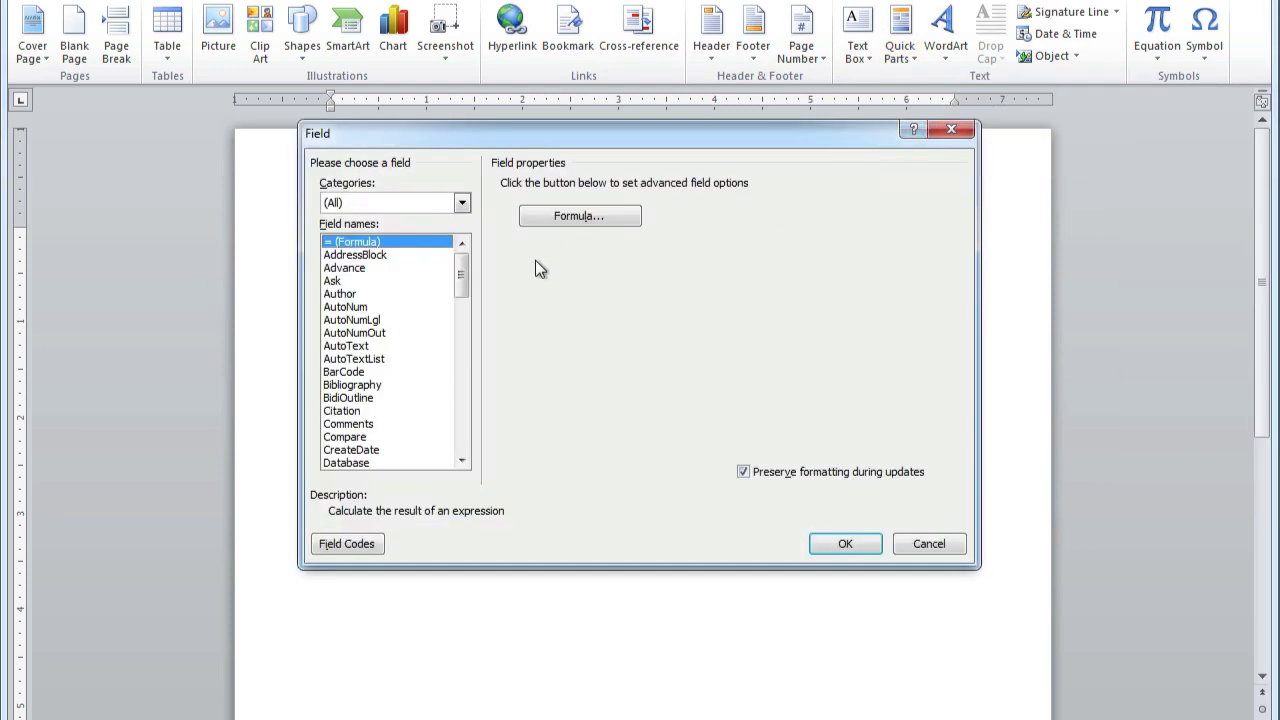
key("i")
key("alt+c")
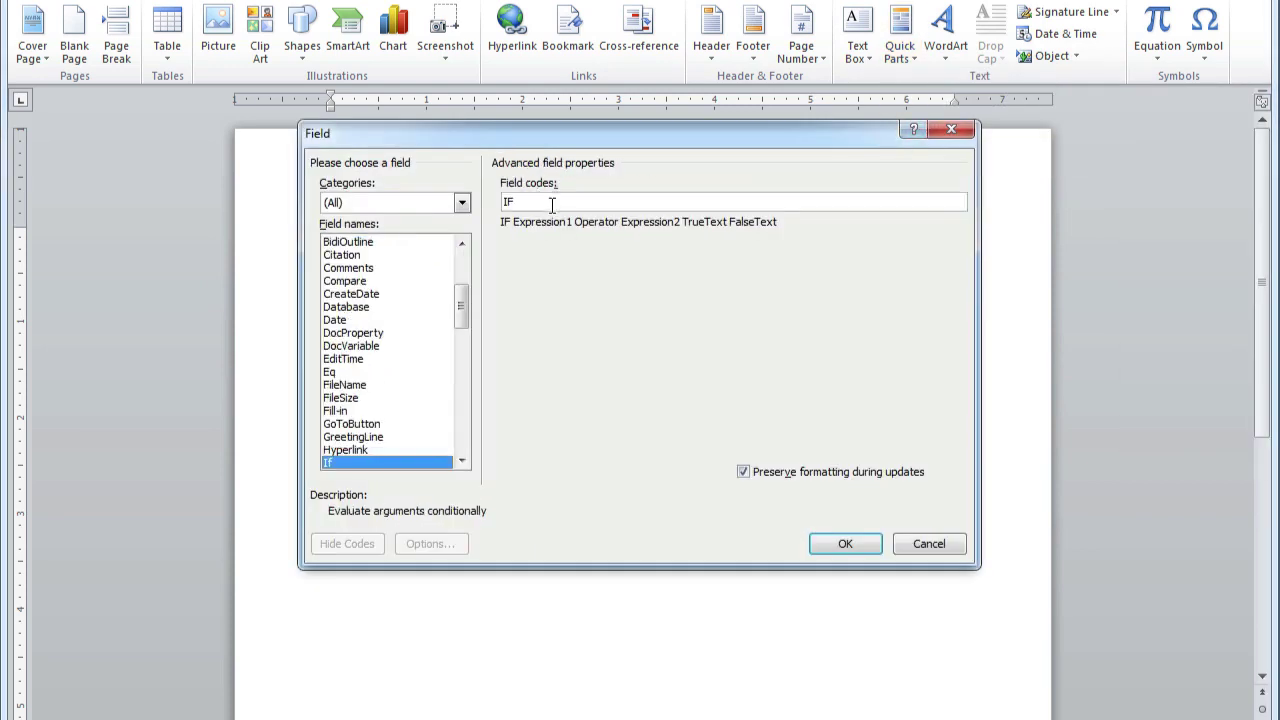
type("\"")
key("ctrl+v")
type("\"")
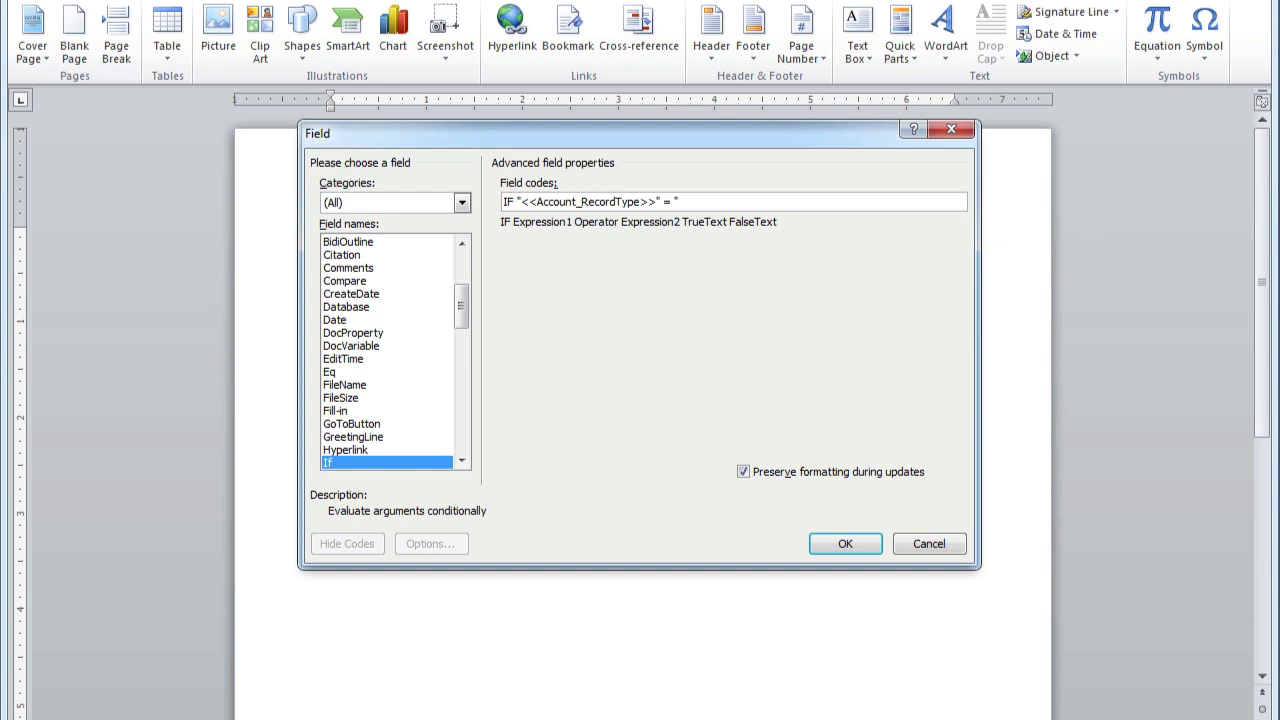
type(" = \"Partner")
type("\" \"This company is a partner of ours.\" \"")
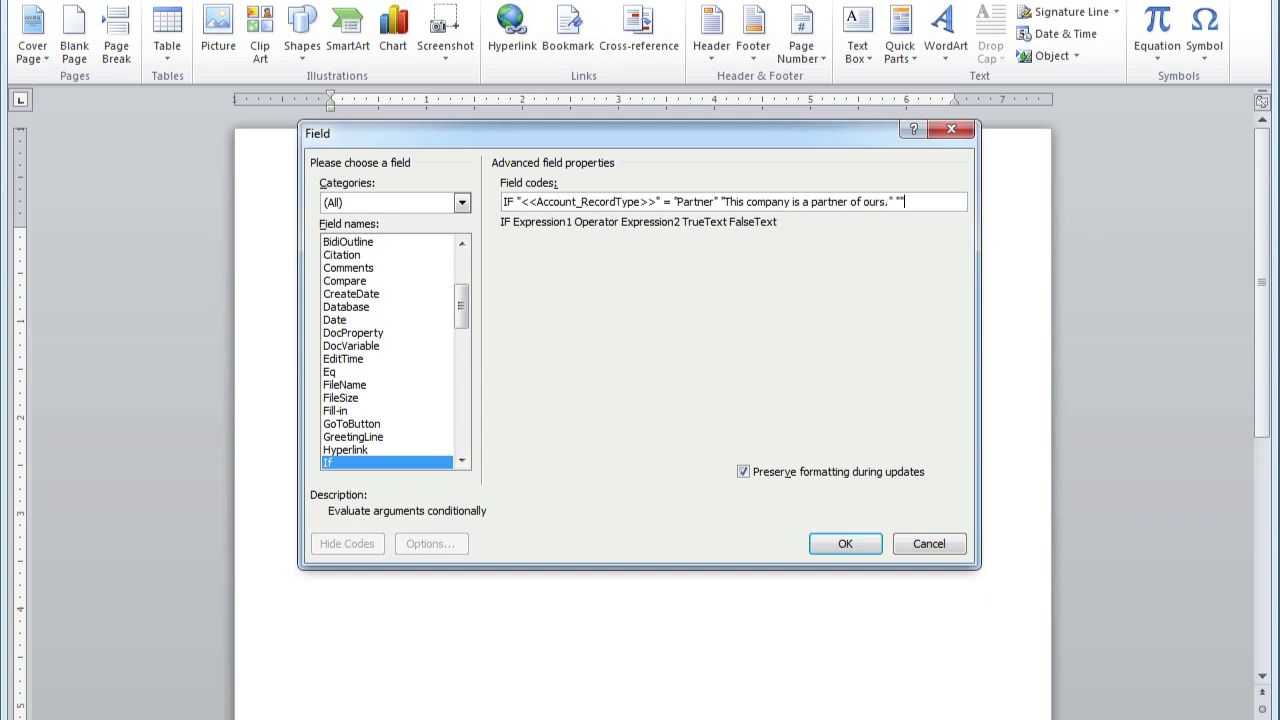
key("Return")
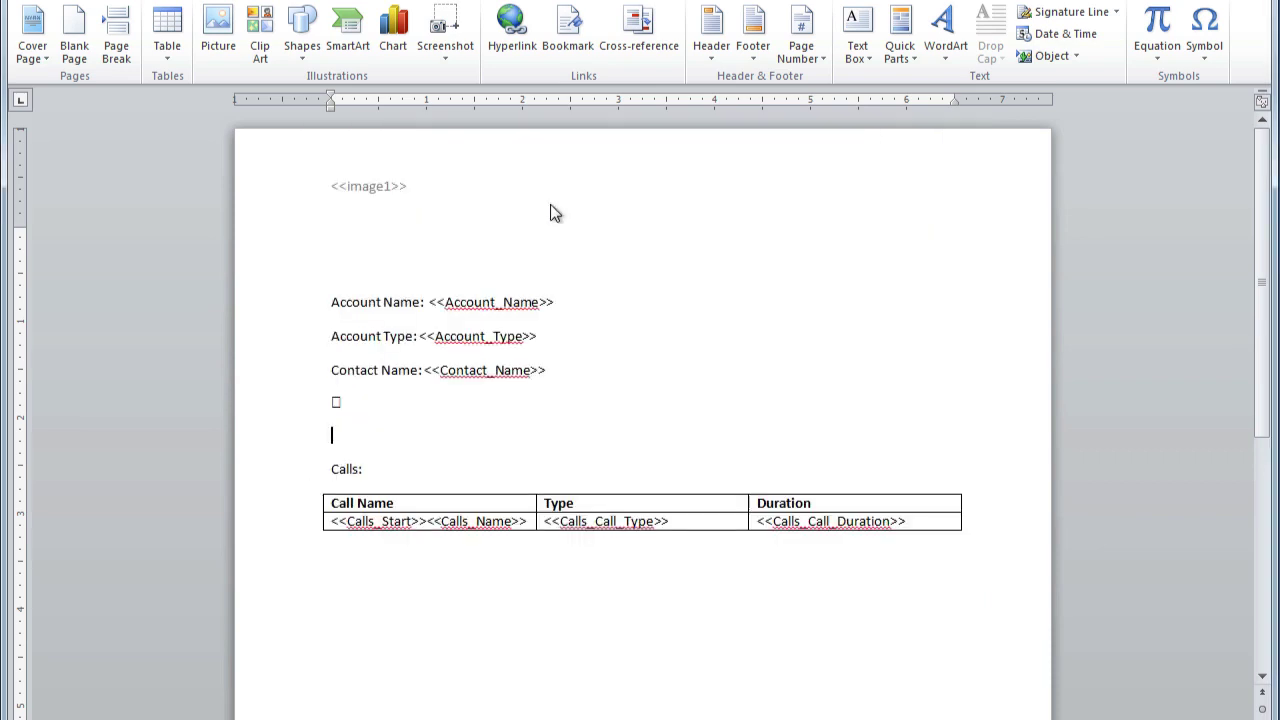
left_click(332, 437)
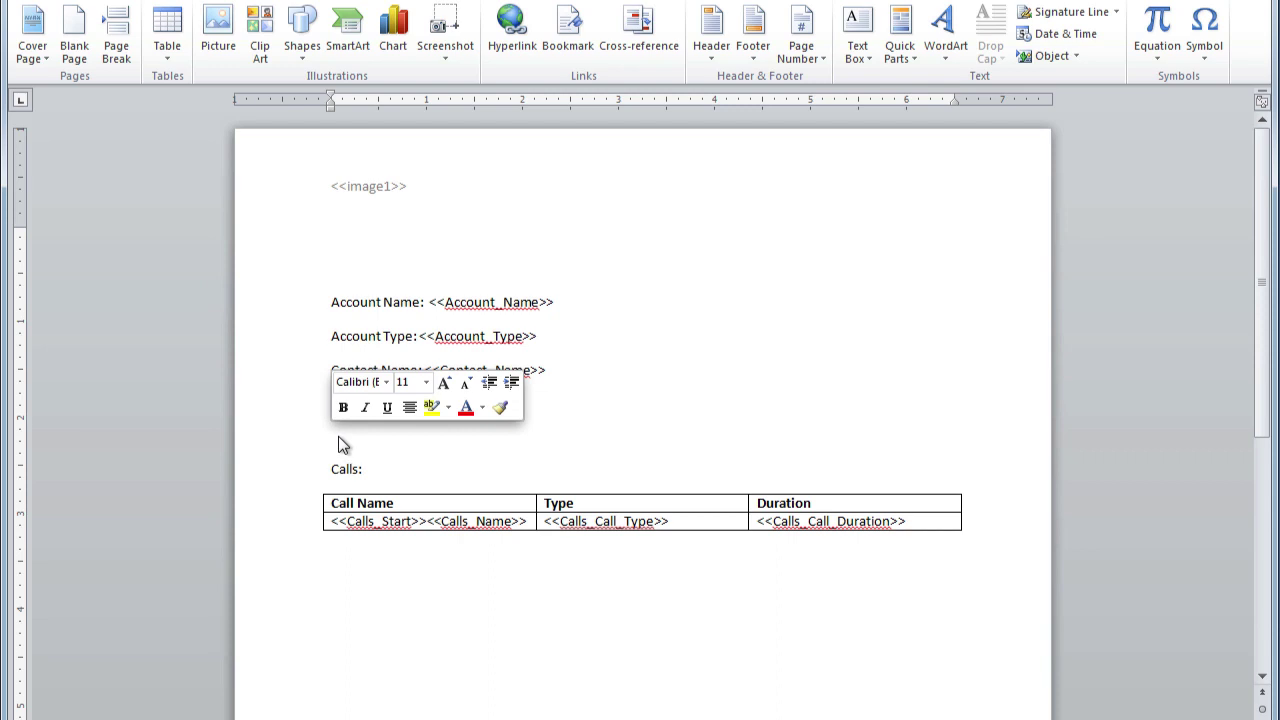
right_click(332, 436)
right_click(333, 440)
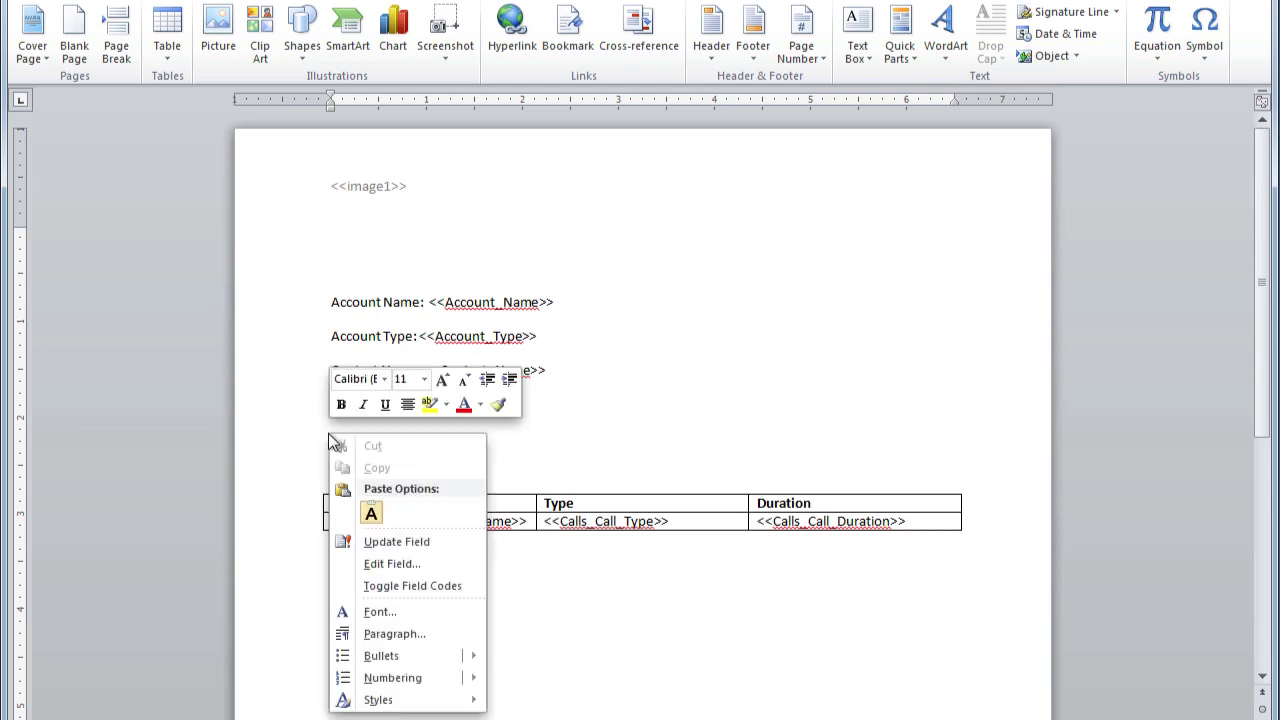
left_click(394, 586)
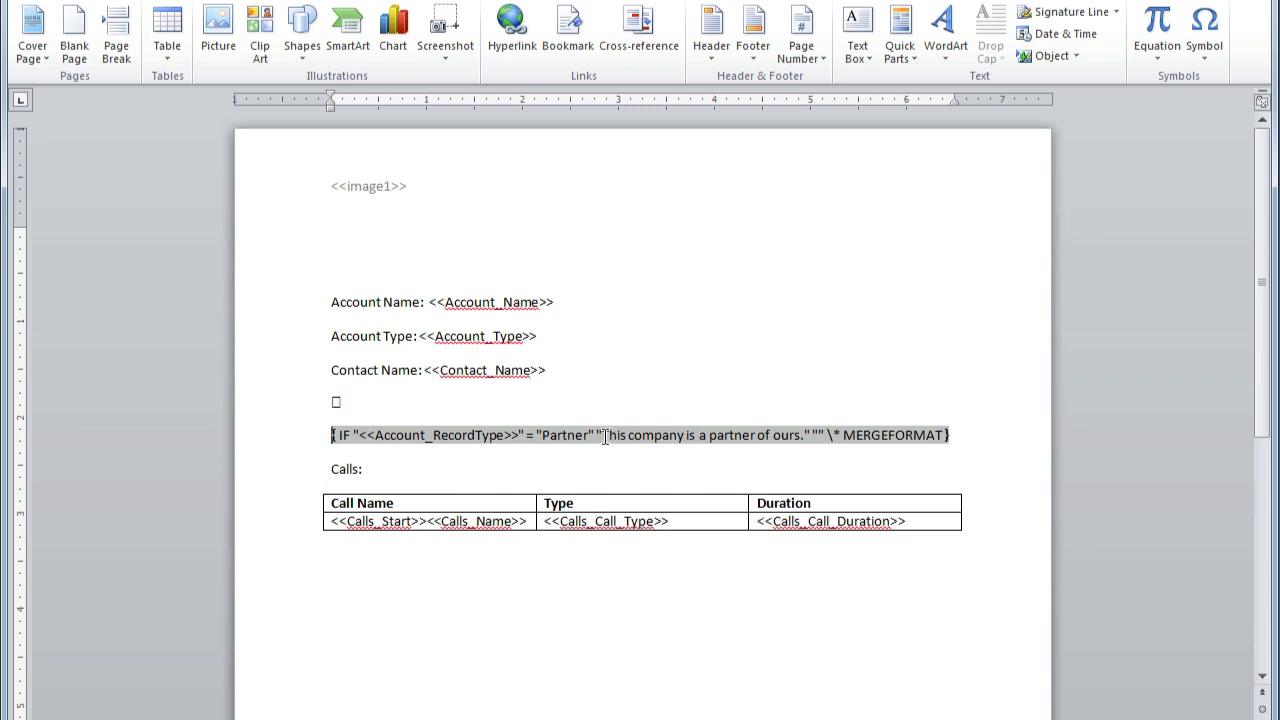
left_click_drag(603, 437, 824, 441)
right_click(787, 438)
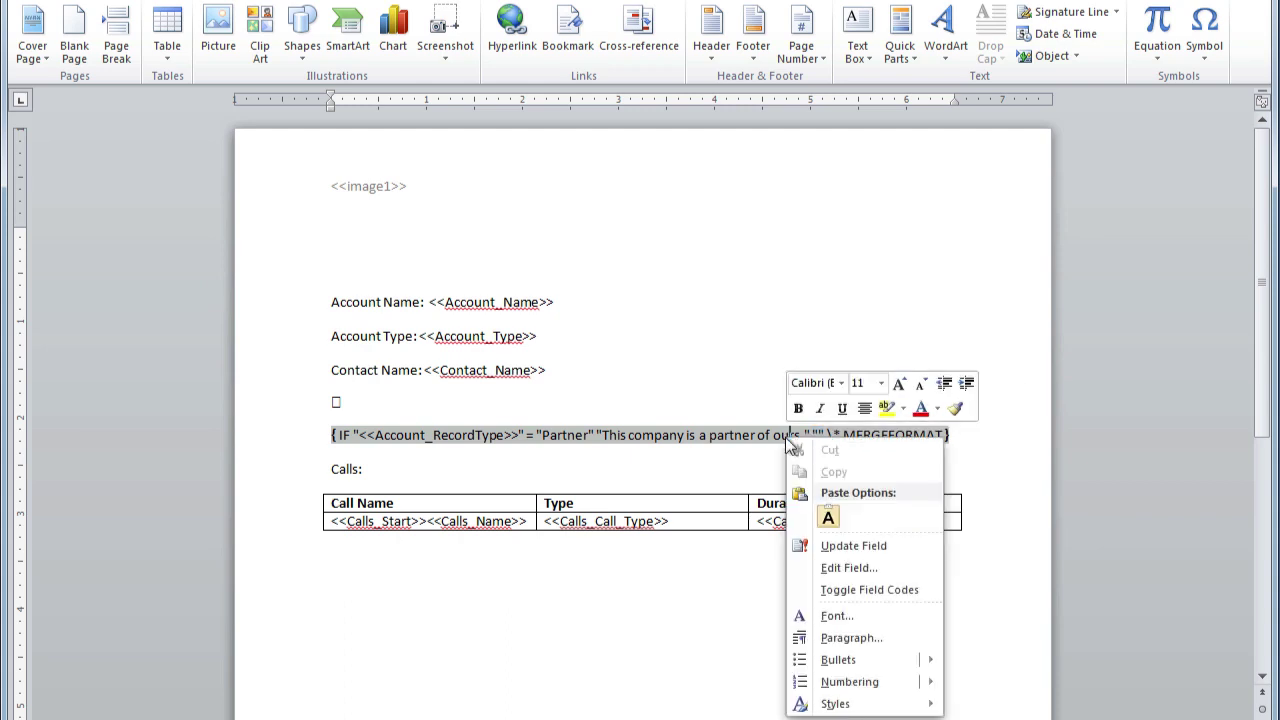
left_click(831, 548)
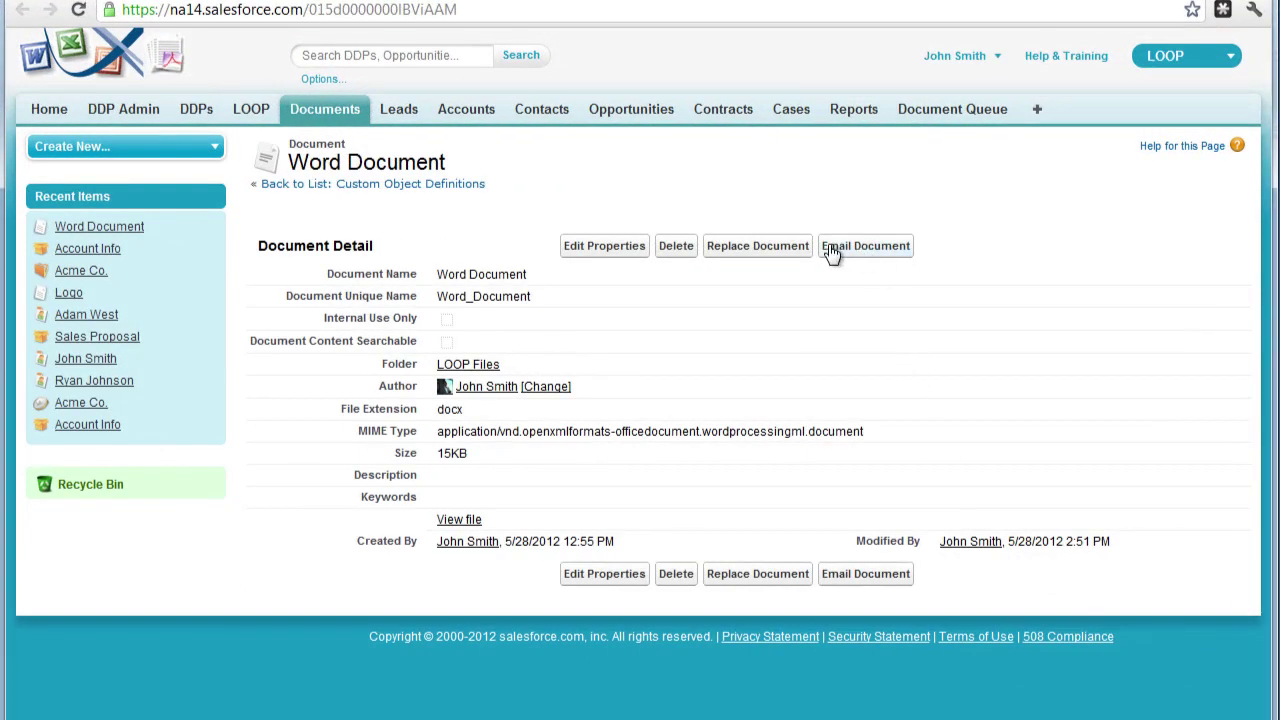
- Upload Word Document.docx to replace the stored Word Document template
left_click(767, 250)
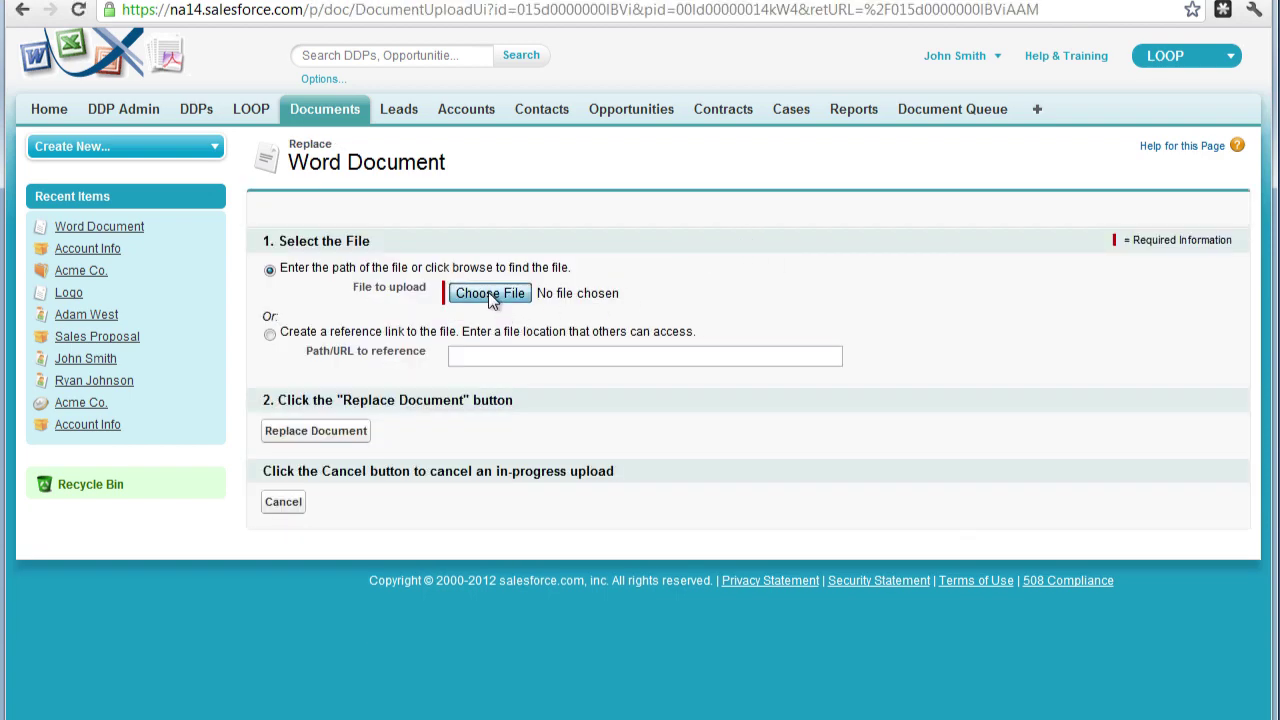
left_click(488, 292)
double_click(250, 91)
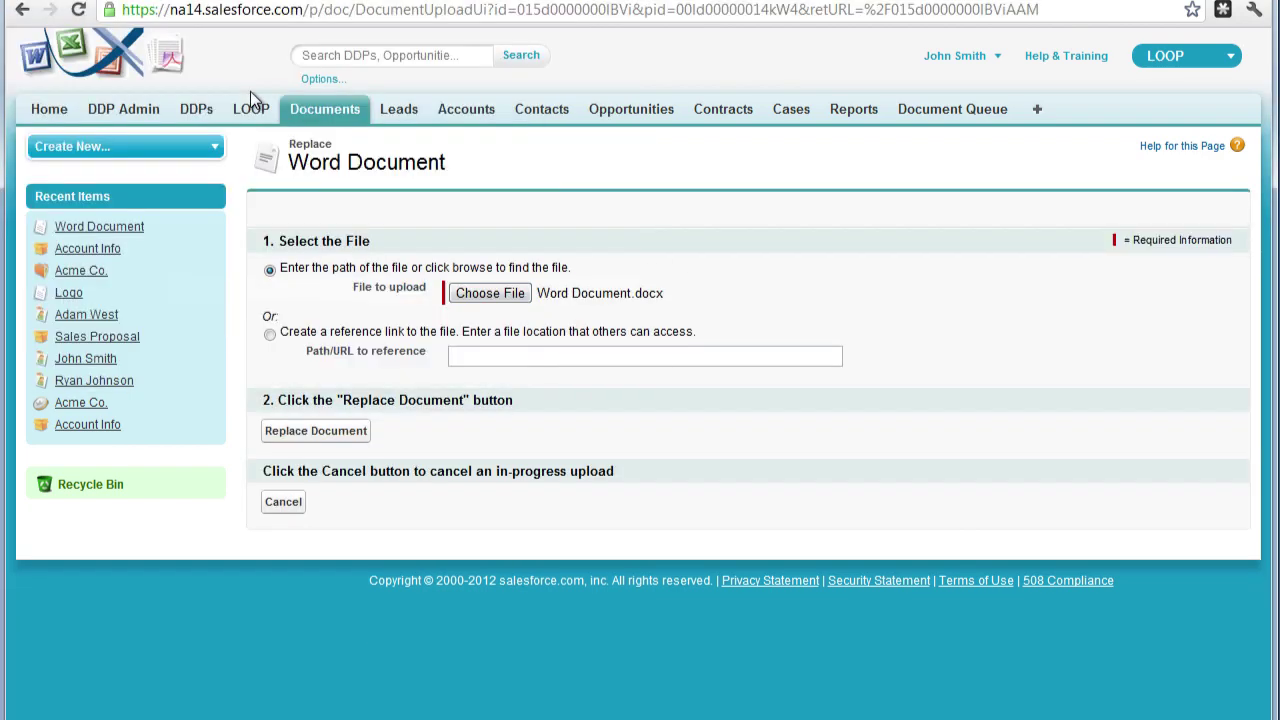
left_click(336, 430)
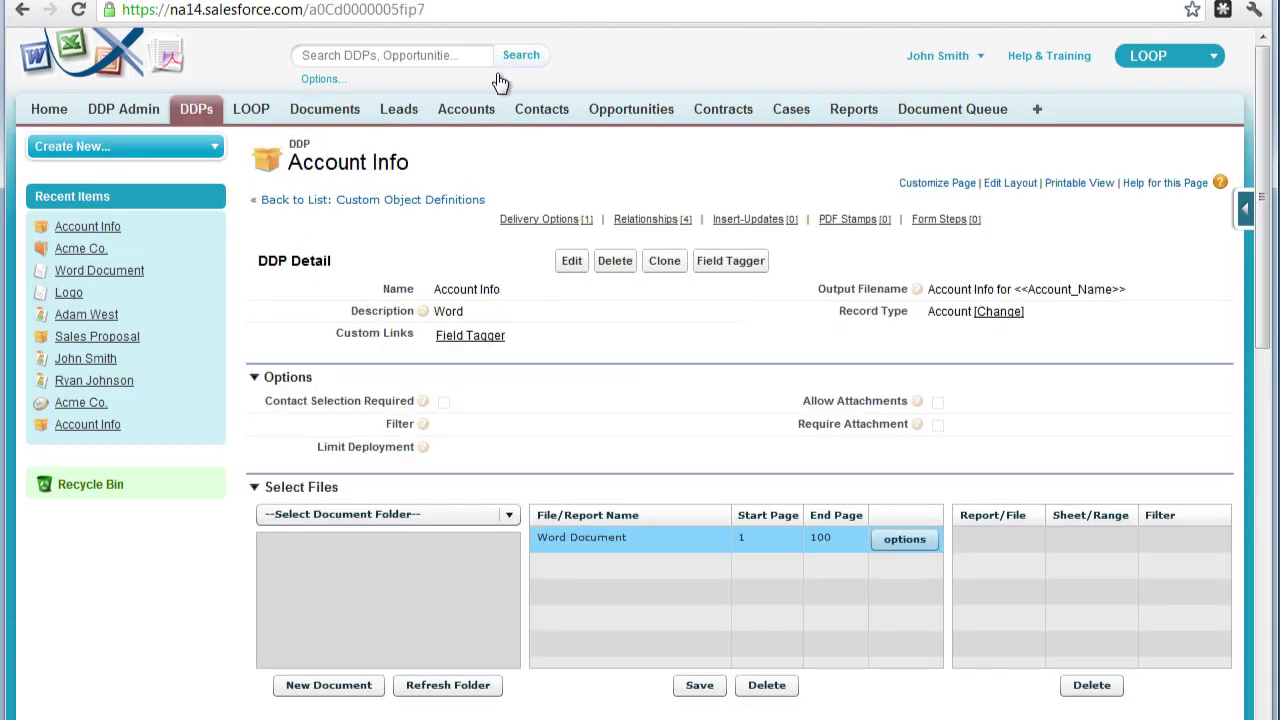
- Run the Account Info DDP on Acme Co. with a selected contact and download the generated .docx
left_click(80, 250)
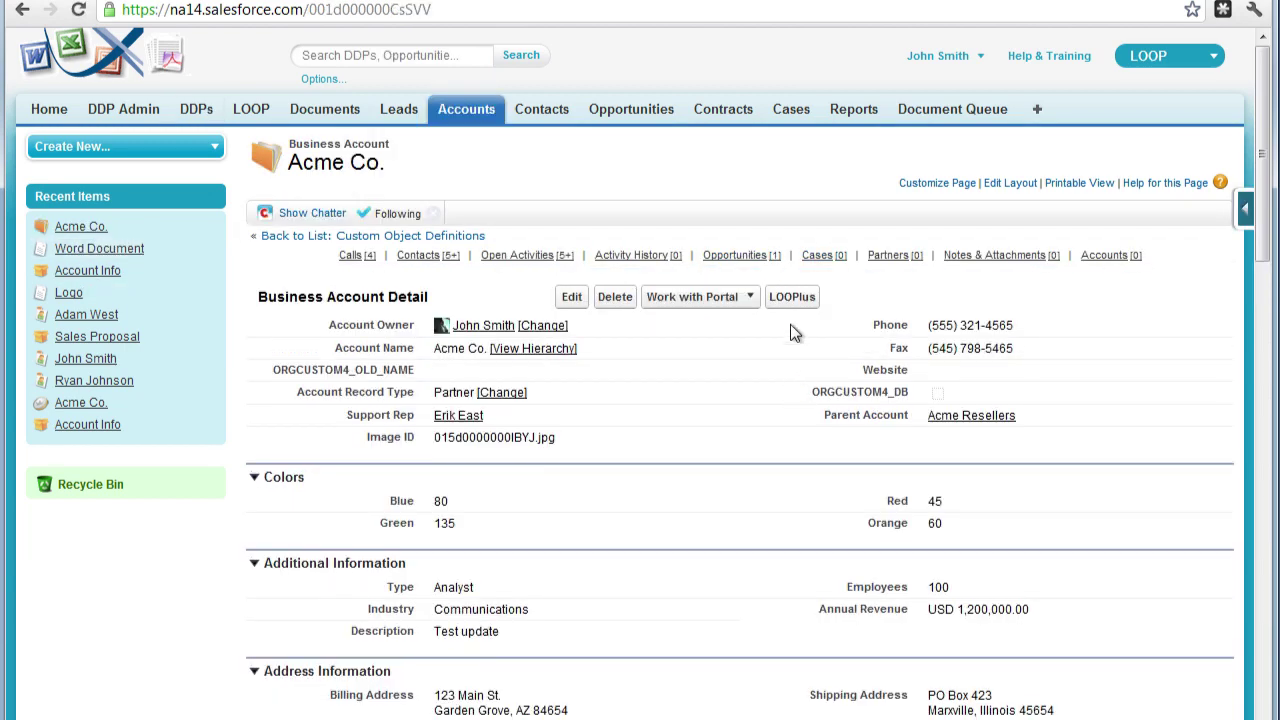
left_click(791, 300)
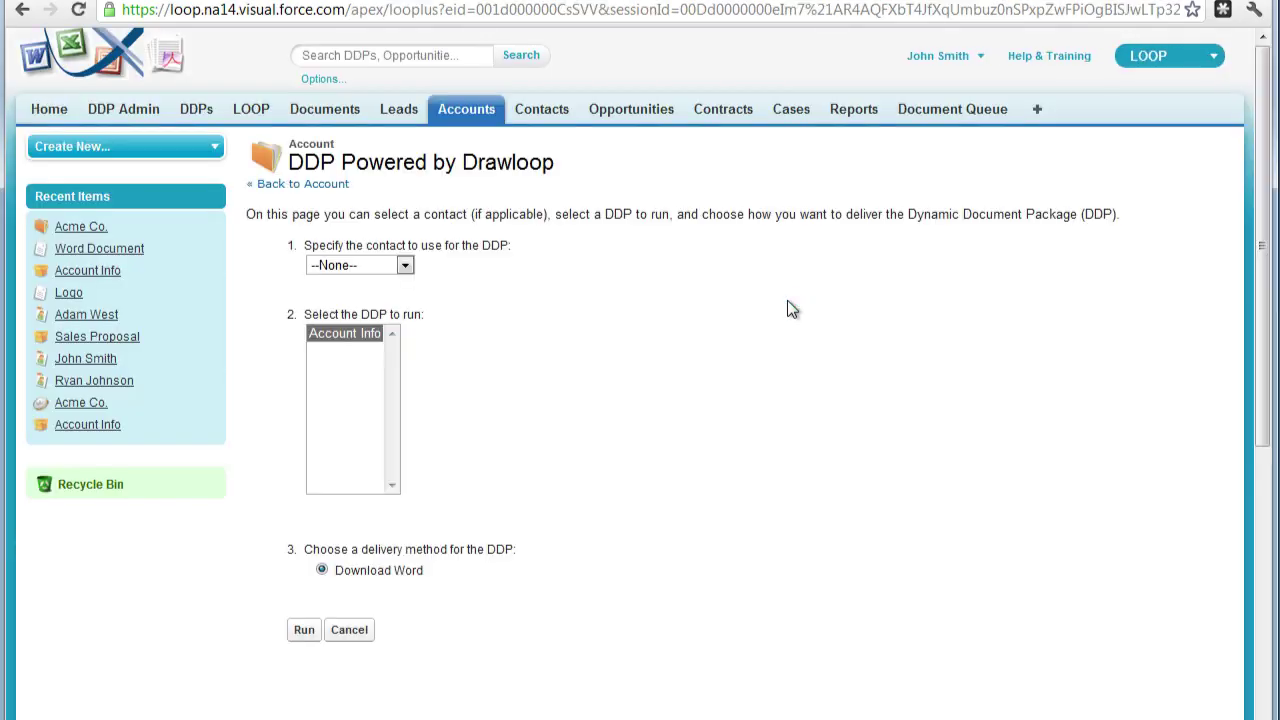
left_click(412, 268)
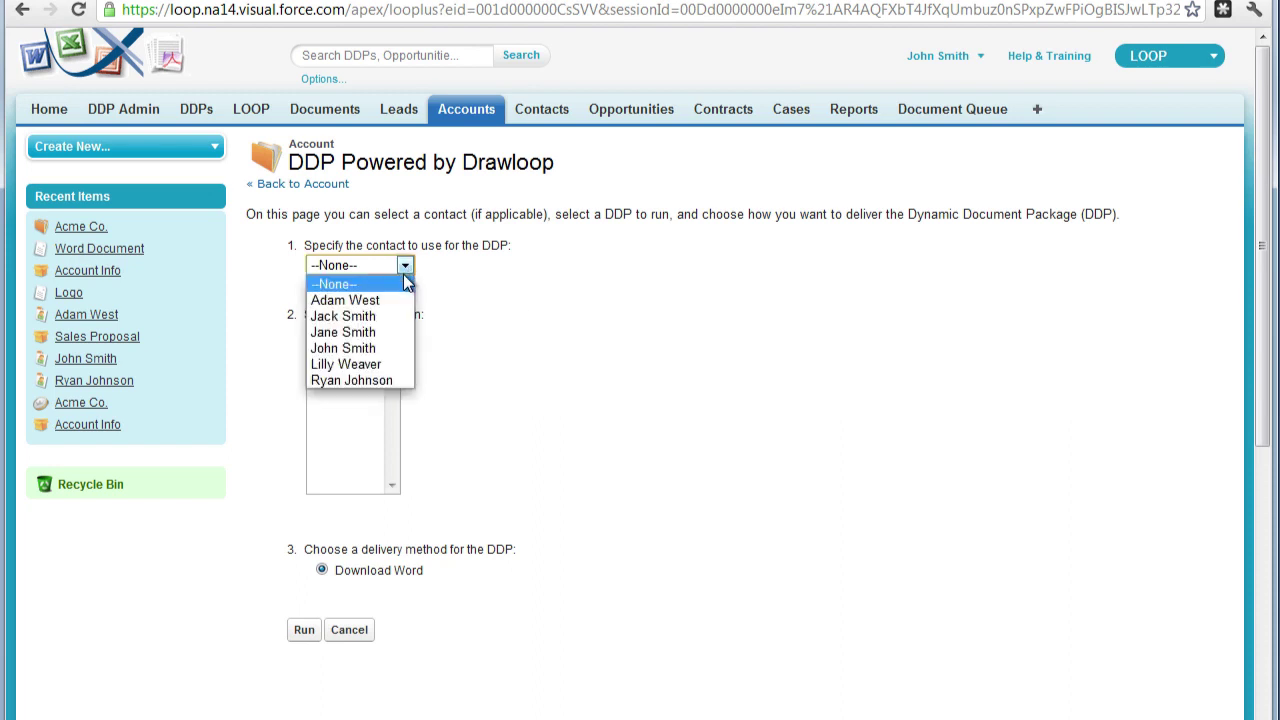
left_click(383, 331)
left_click(304, 628)
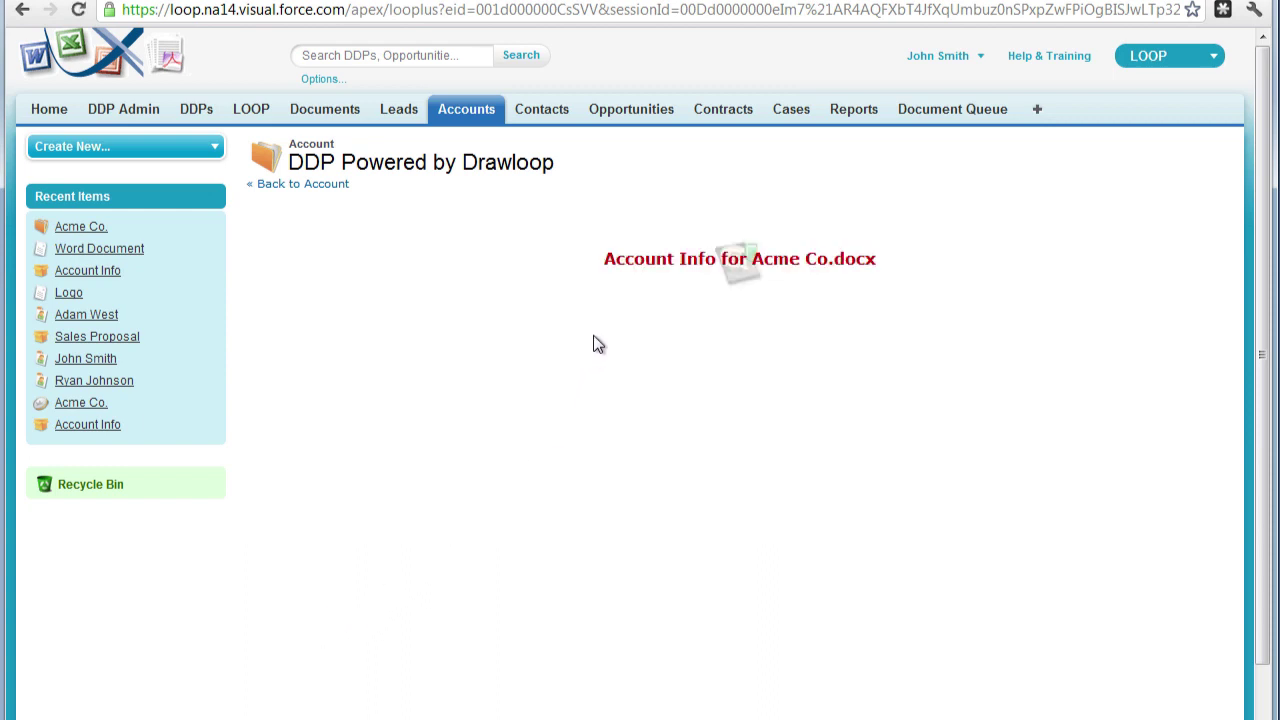
left_click(660, 258)
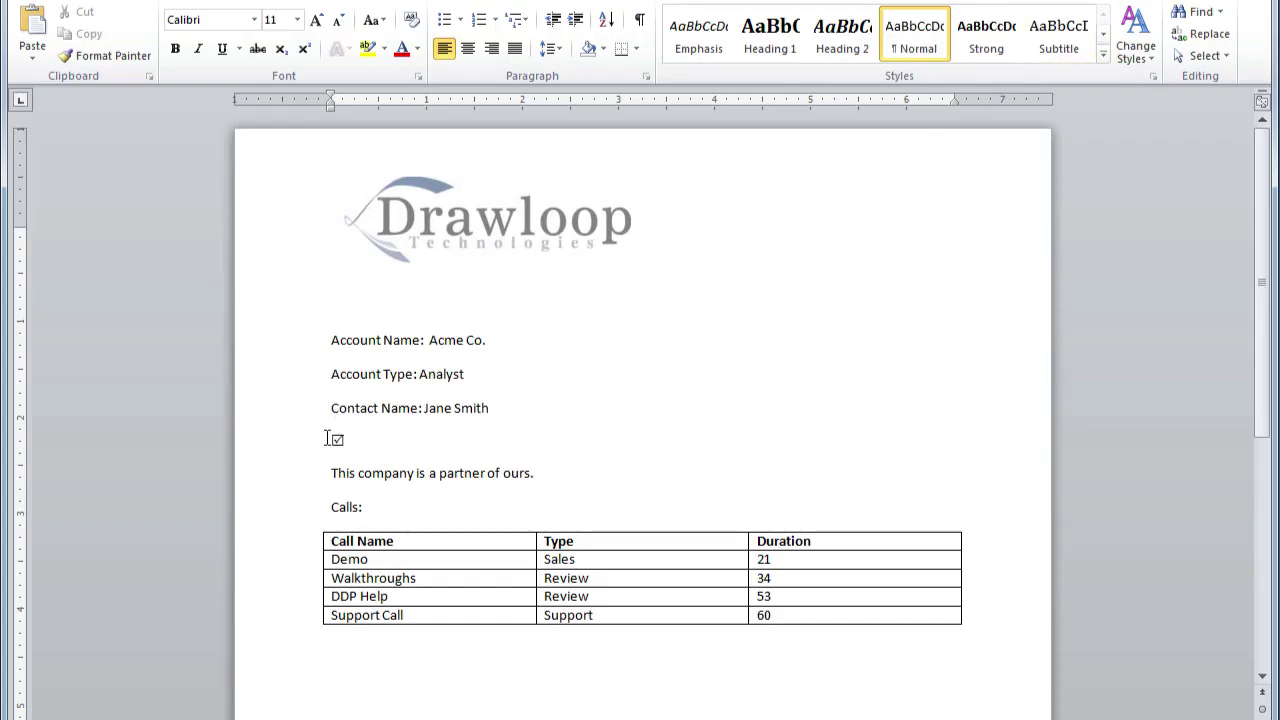
- Highlight the checked box in the generated Acme Co. document, then deselect it
left_click_drag(331, 438, 533, 481)
left_click(493, 504)
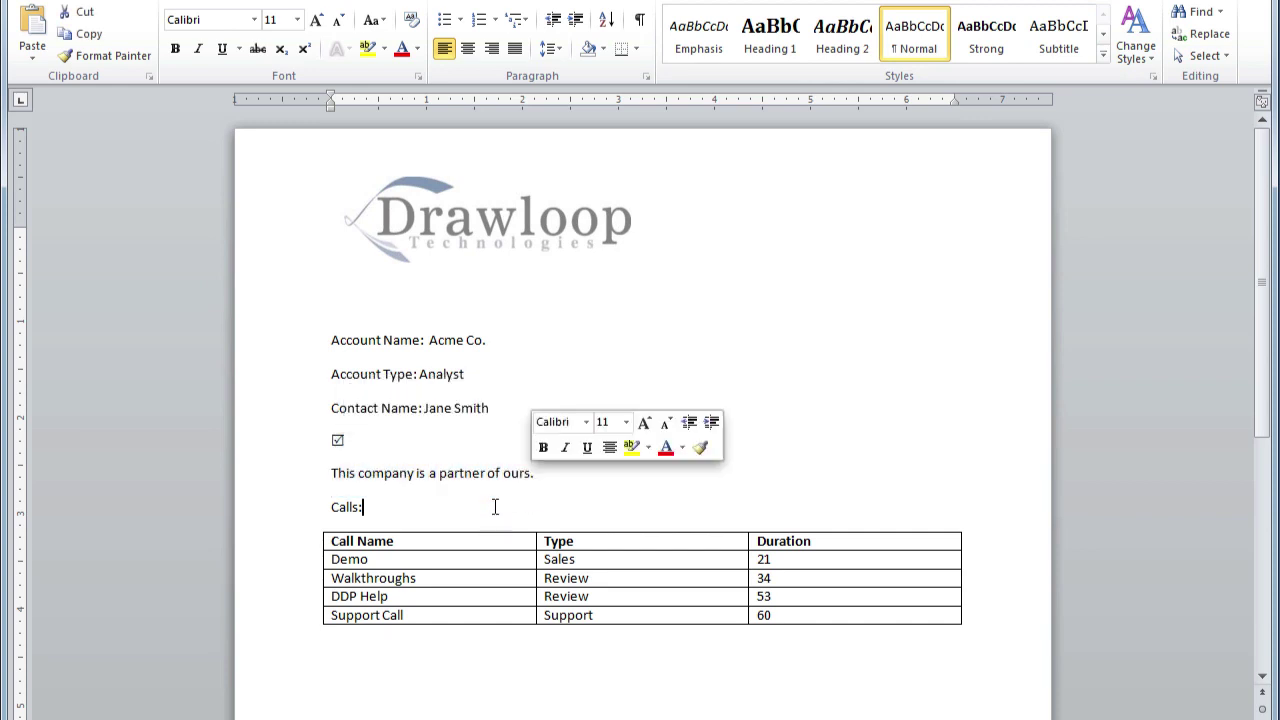